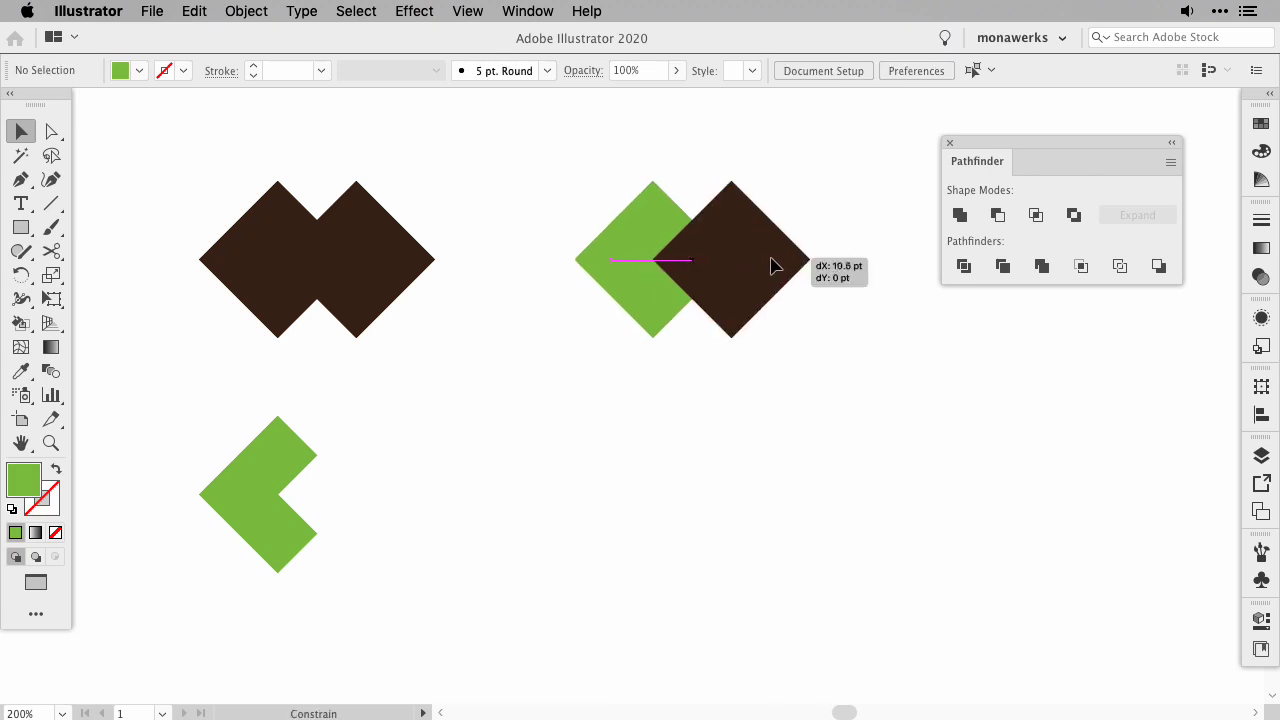
# Divide the overlapping green and dark diamonds and pull the resulting pieces apart.
pyautogui.click(818, 243)
pyautogui.press('a')
pyautogui.moveTo(591, 281); pyautogui.dragTo(573, 287)
pyautogui.click(600, 436)
# Paste a copy of the overlapping diamond pair below the divided pieces and apply Minus Back to it.
pyautogui.press('super+v')
pyautogui.moveTo(710, 401); pyautogui.dragTo(749, 504)
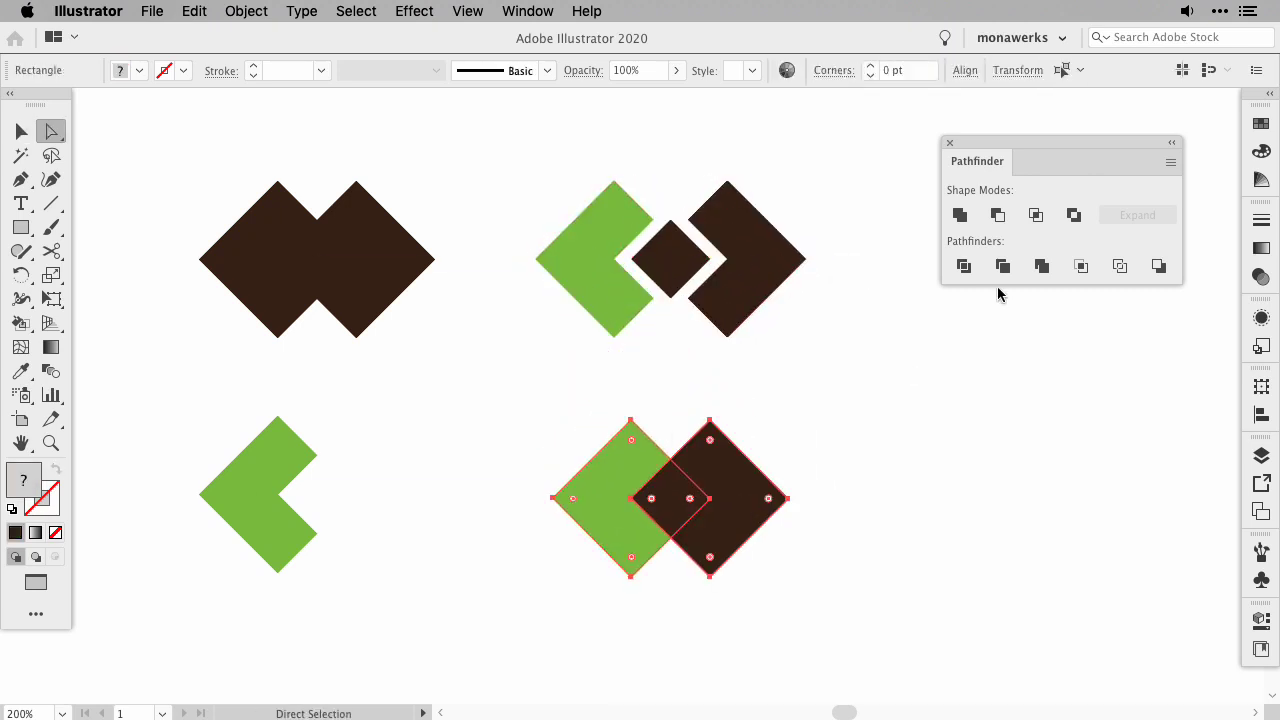
pyautogui.click(1159, 266)
pyautogui.click(899, 508)
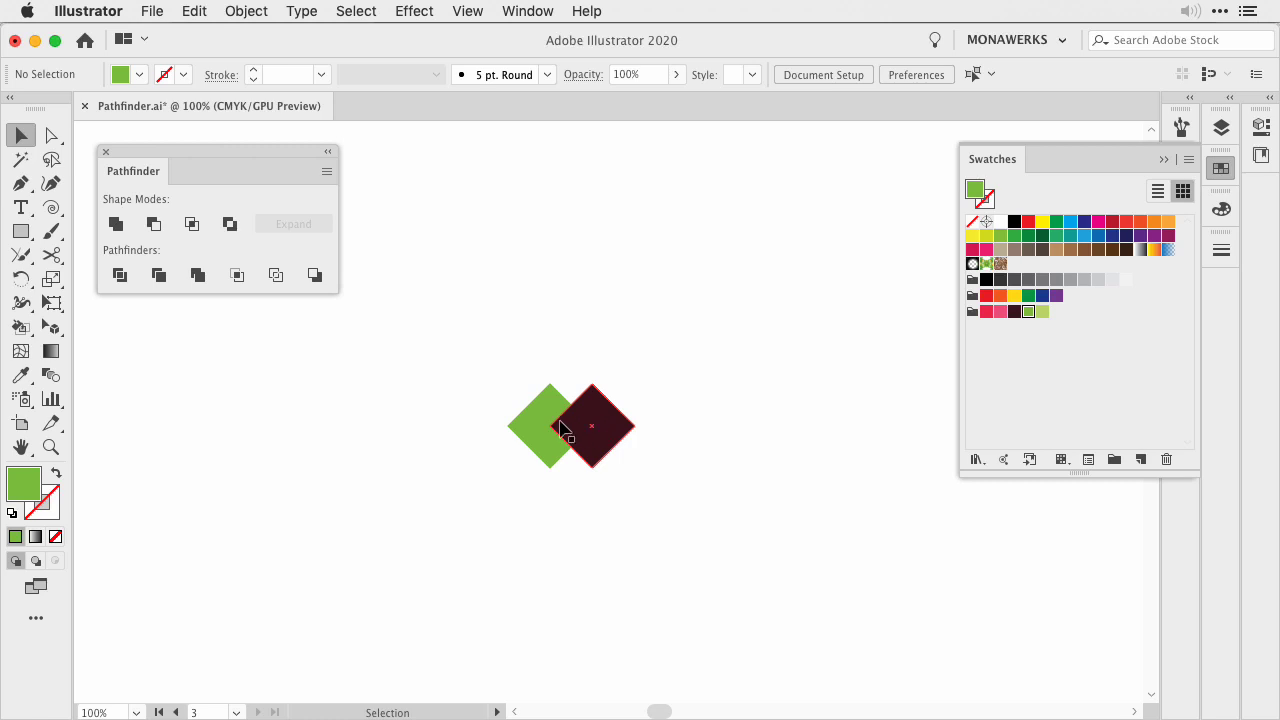
# Duplicate the overlapping diamonds, then merge one pair with Unite and move it up.
pyautogui.moveTo(489, 385); pyautogui.dragTo(283, 461)
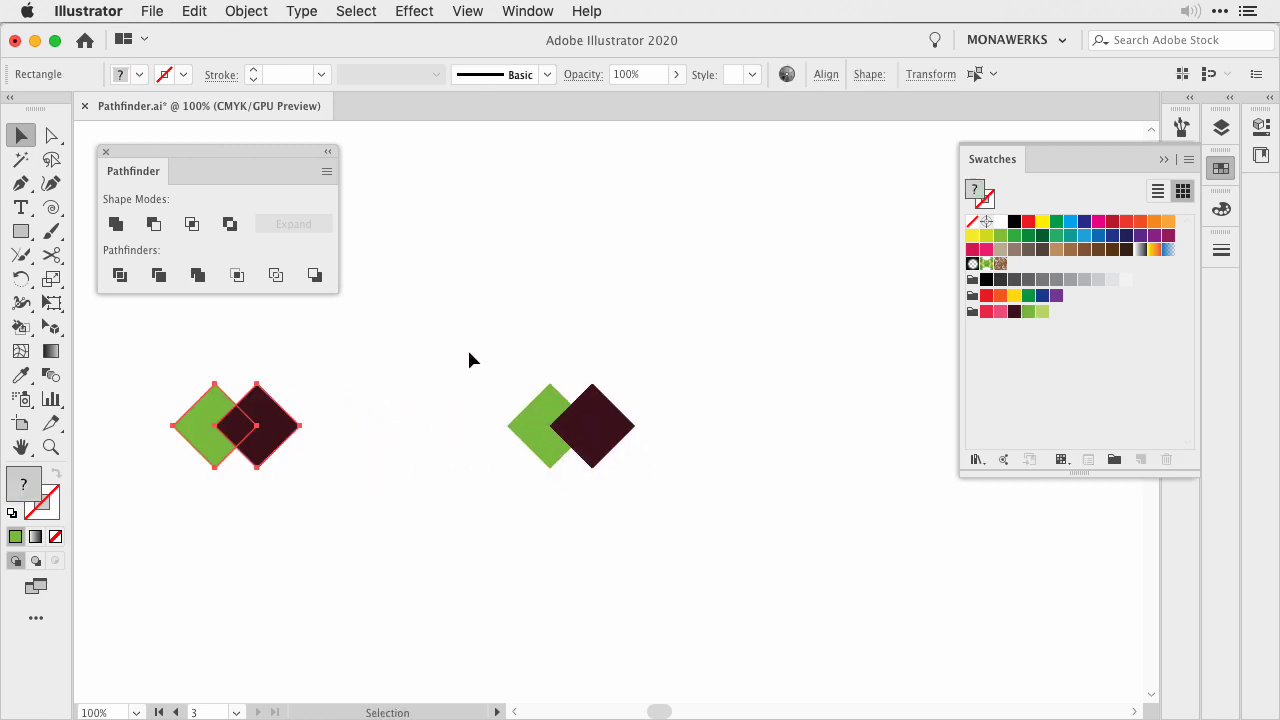
pyautogui.moveTo(468, 360); pyautogui.dragTo(669, 500)
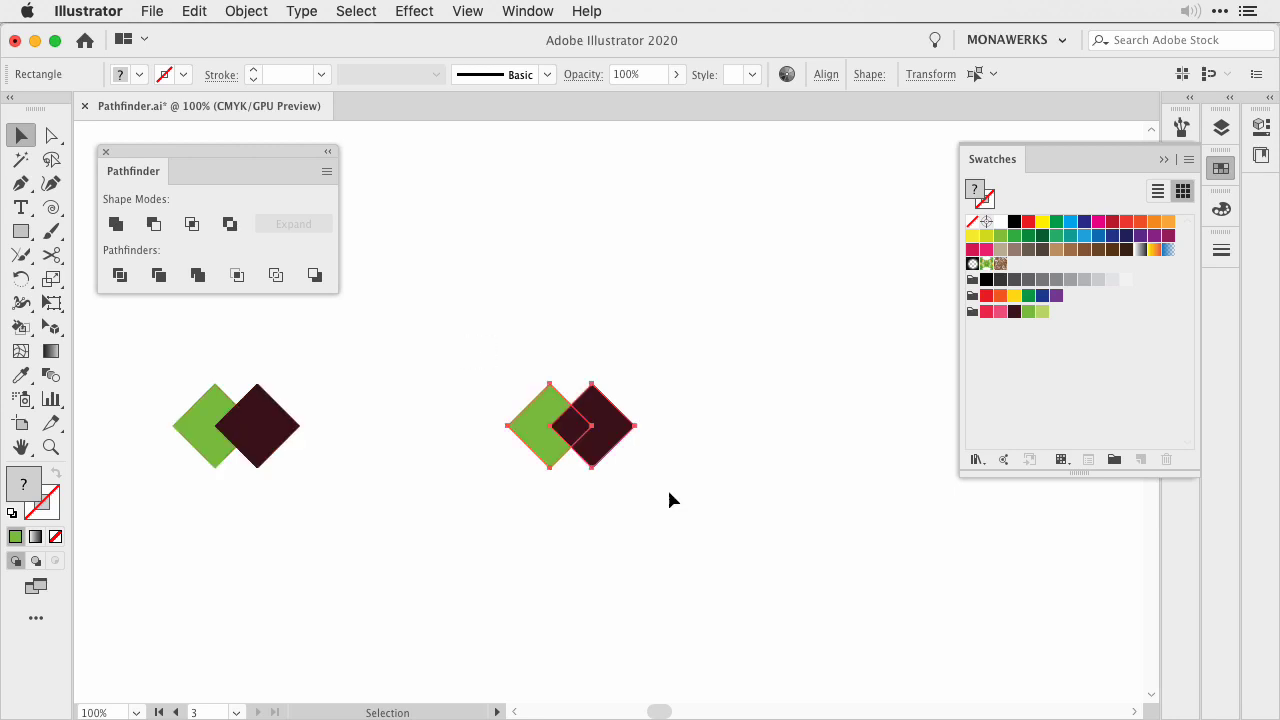
pyautogui.click(115, 225)
pyautogui.click(573, 362)
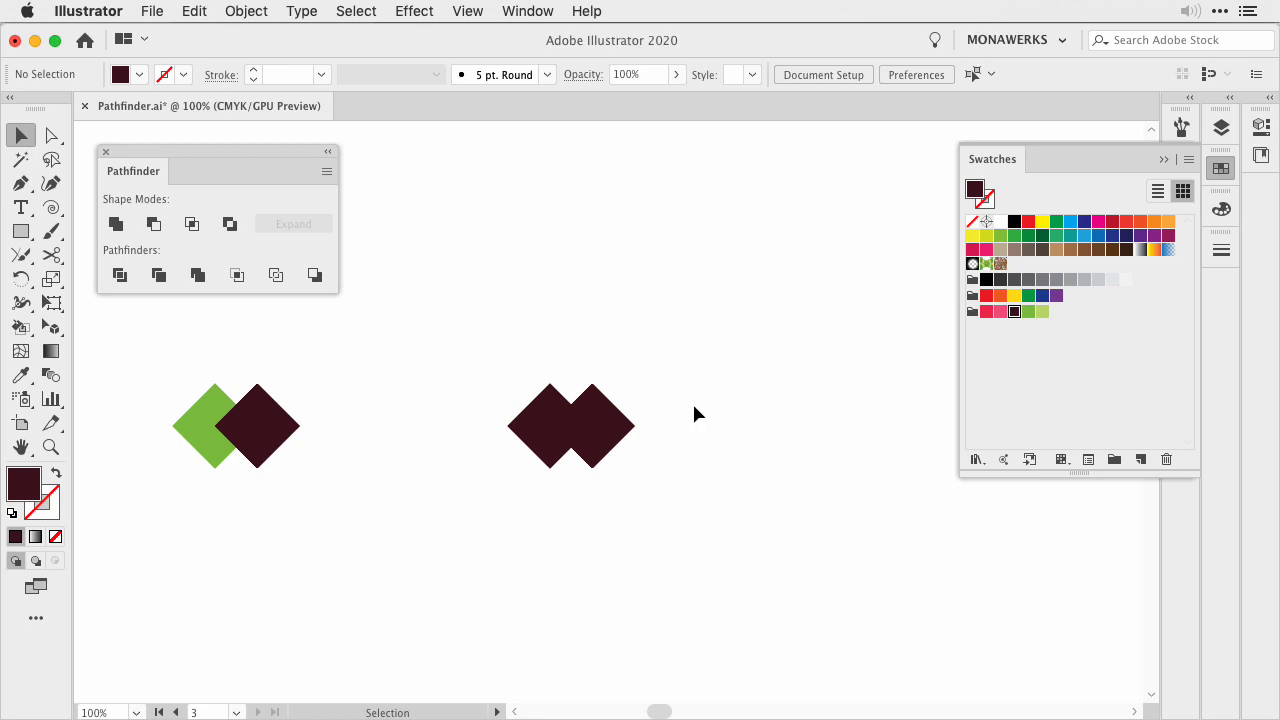
pyautogui.click(577, 434)
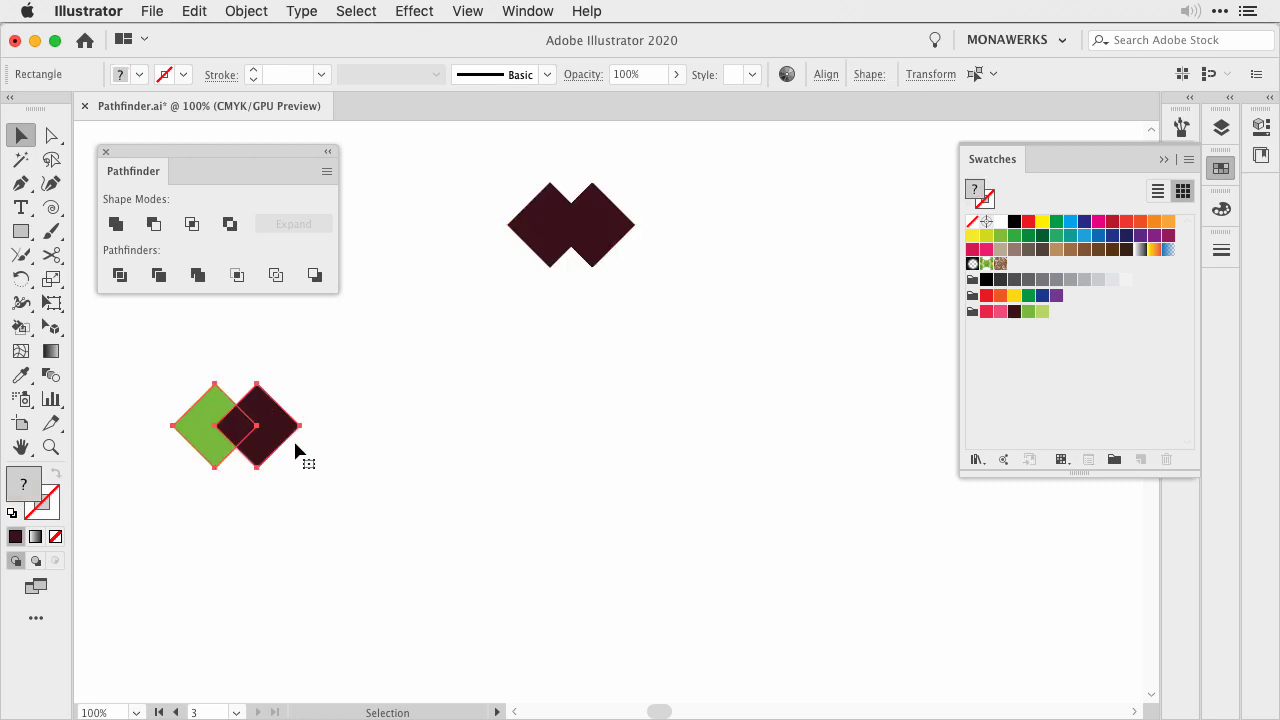
# Apply Minus Front to a copy of the diamond pair and place the green chevron beside the united shape.
pyautogui.moveTo(296, 452); pyautogui.dragTo(600, 450)
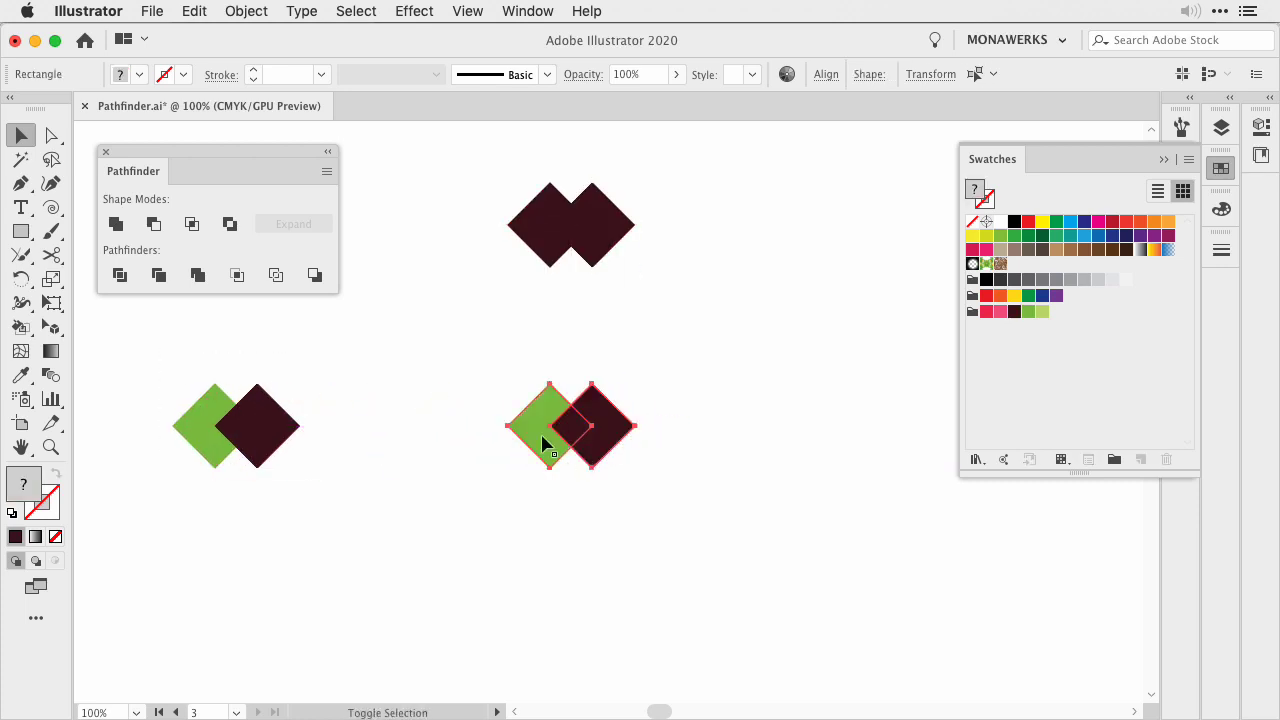
pyautogui.click(153, 225)
pyautogui.click(594, 392)
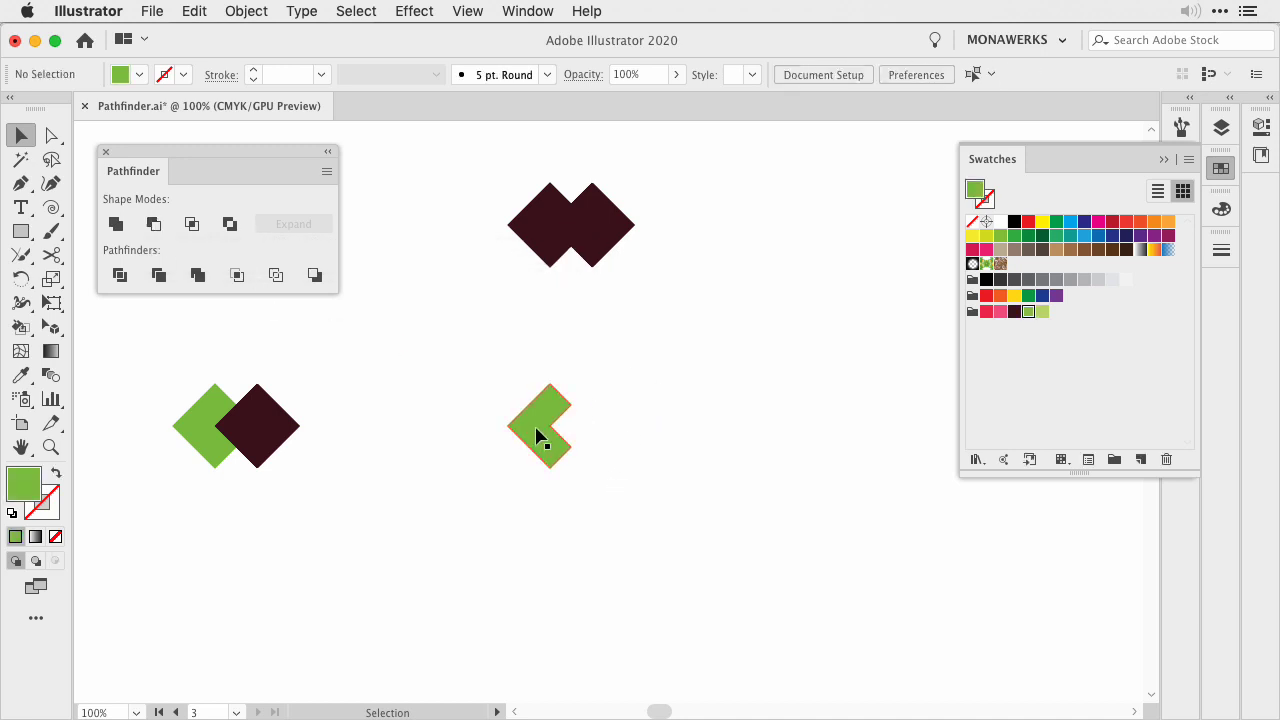
pyautogui.moveTo(537, 435); pyautogui.dragTo(537, 350)
# Apply Intersect to another copy of the diamond pair and place the small diamond beside the united shape.
pyautogui.click(268, 450)
pyautogui.moveTo(255, 430); pyautogui.dragTo(565, 440)
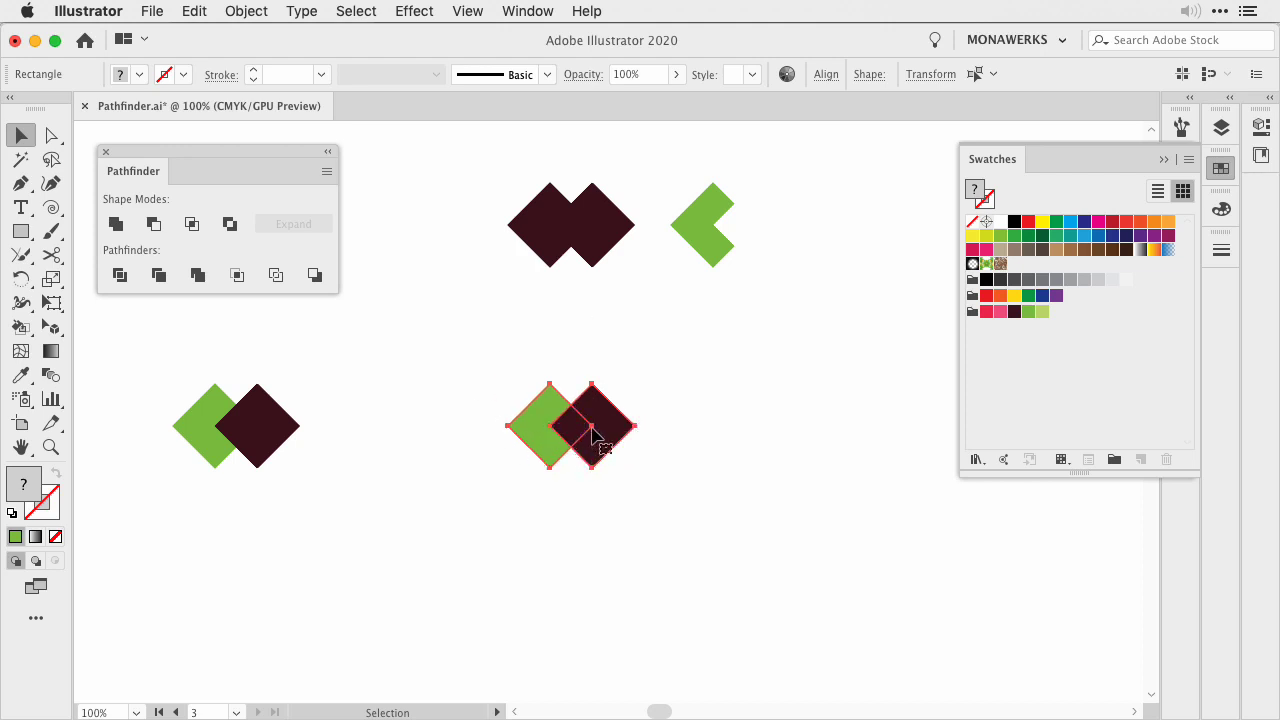
pyautogui.click(192, 223)
pyautogui.click(592, 446)
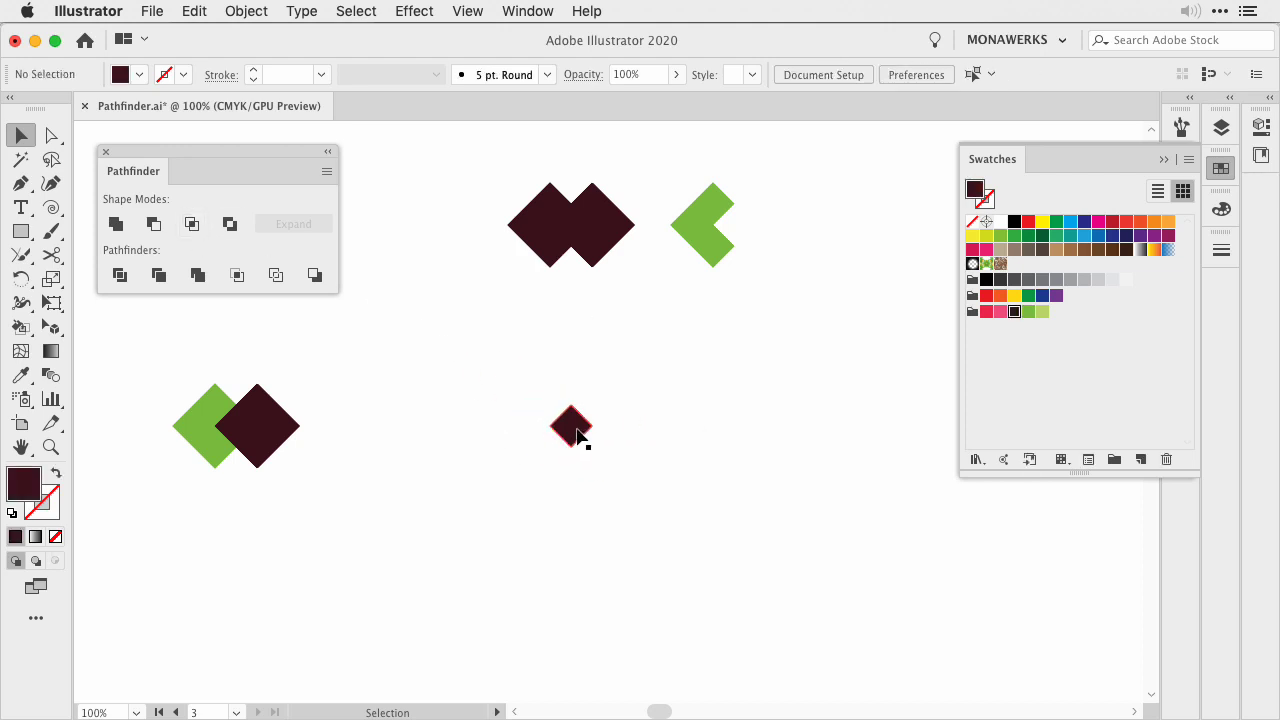
pyautogui.moveTo(577, 432); pyautogui.dragTo(430, 223)
# Apply Exclude to a copy of the diamond pair and place the result beside the green chevron.
pyautogui.moveTo(268, 455); pyautogui.dragTo(604, 455)
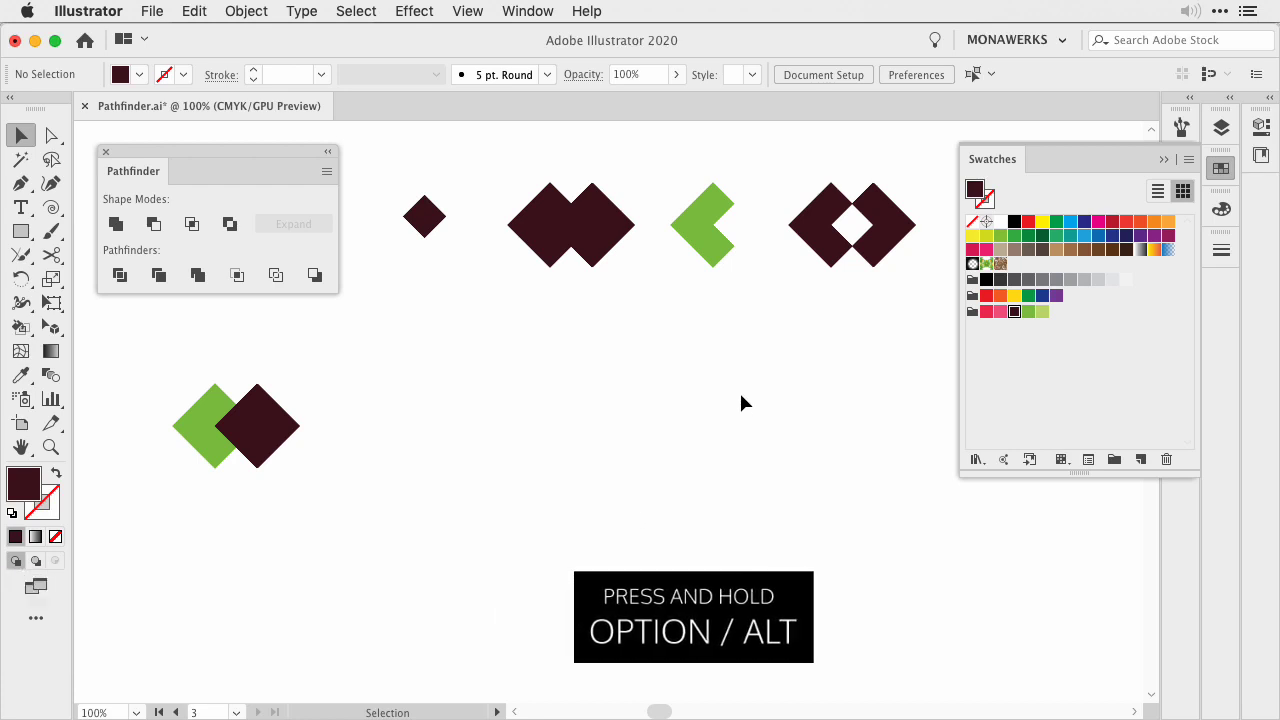
# Duplicate the diamond pair beside the original and combine the copy into a Unite compound shape.
pyautogui.moveTo(148, 388); pyautogui.dragTo(450, 425)
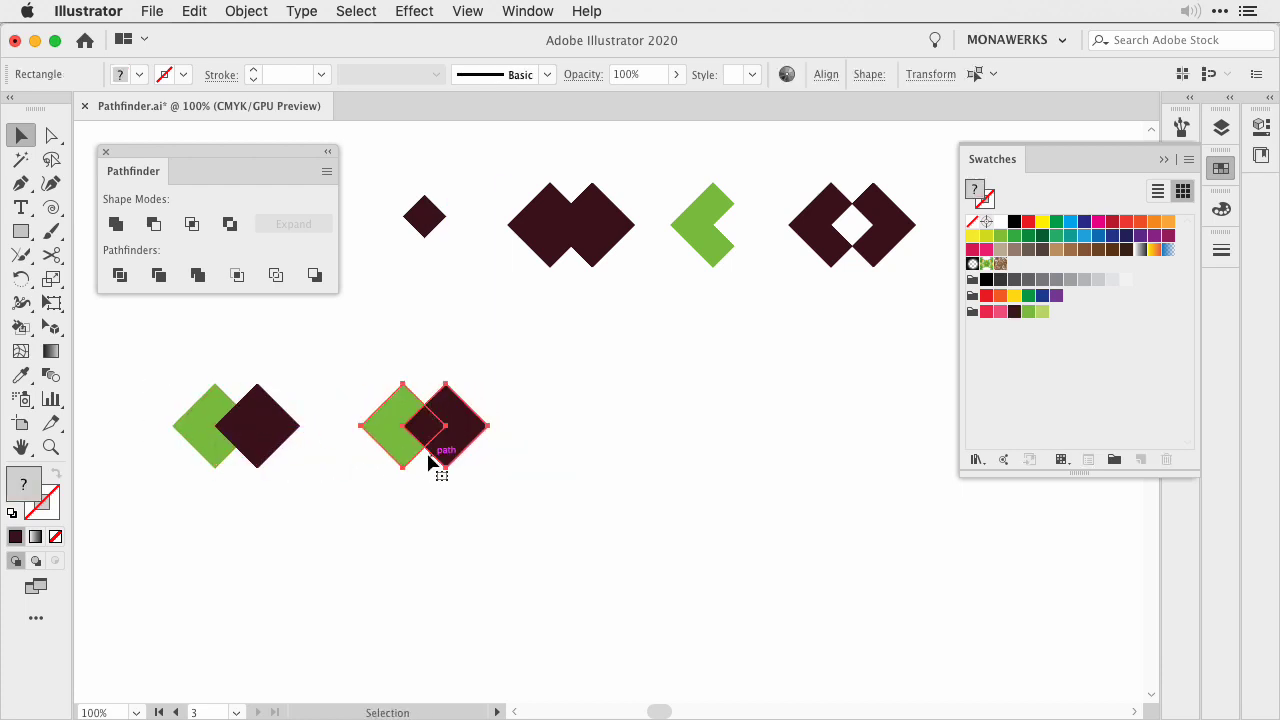
pyautogui.keyDown('alt'); pyautogui.click(115, 225); pyautogui.keyUp('alt')
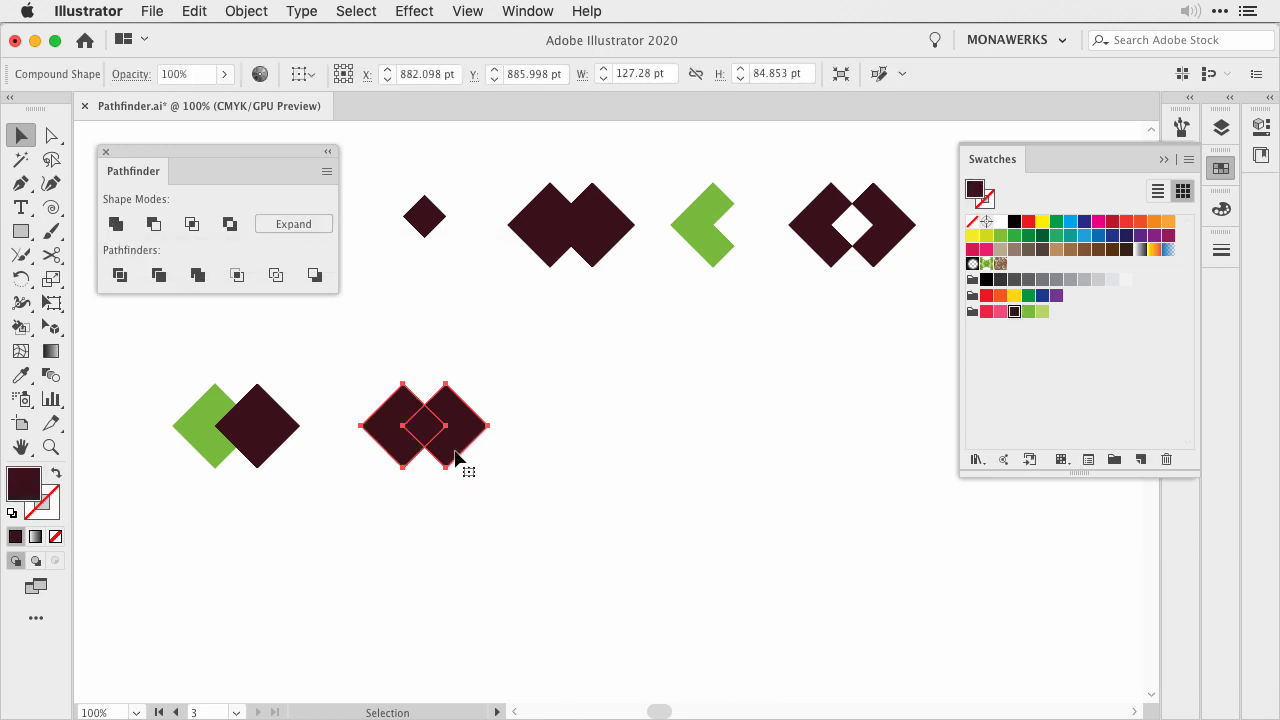
pyautogui.click(494, 372)
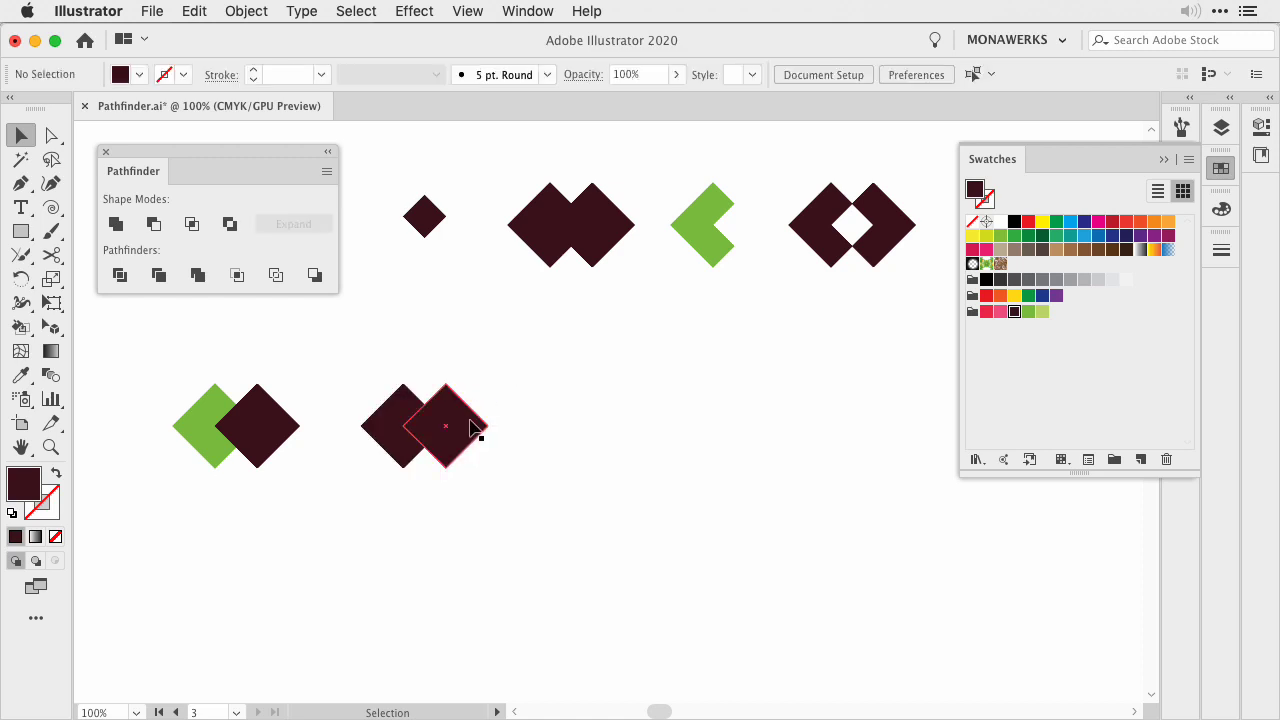
# Compare the outlines of the plain united path and the united compound shape by selecting each.
pyautogui.click(565, 238)
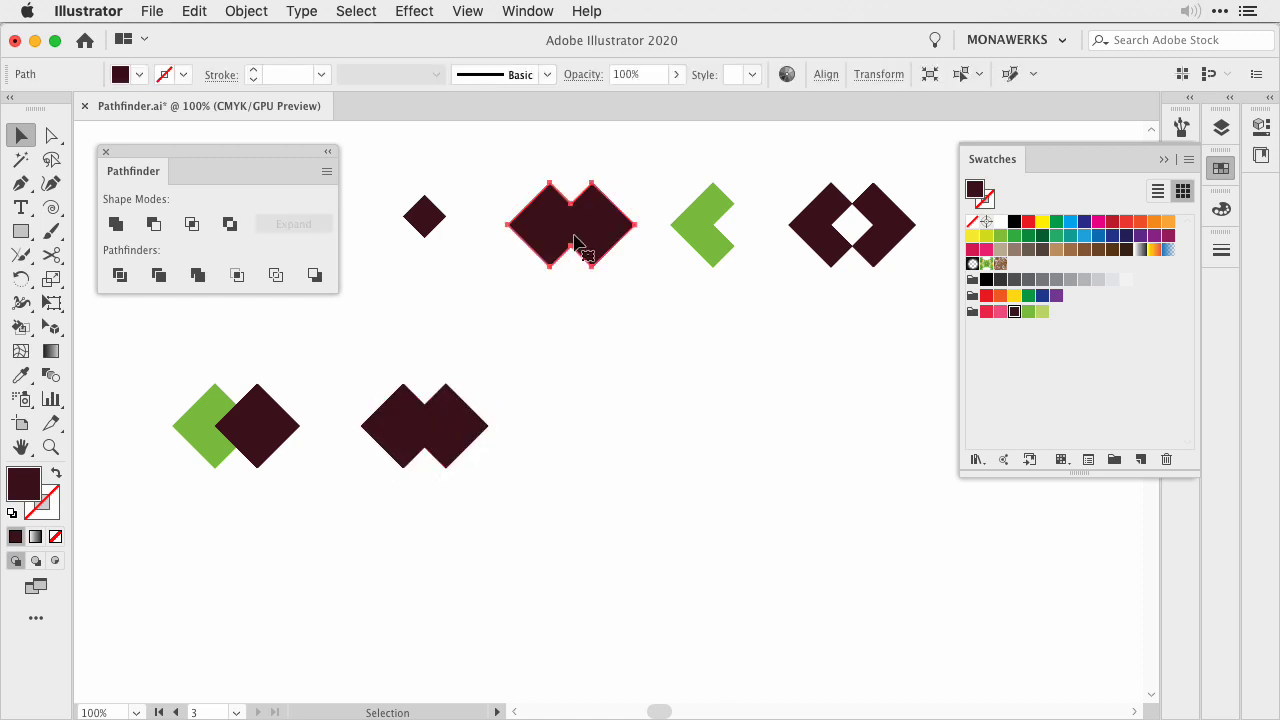
pyautogui.click(465, 371)
pyautogui.click(420, 428)
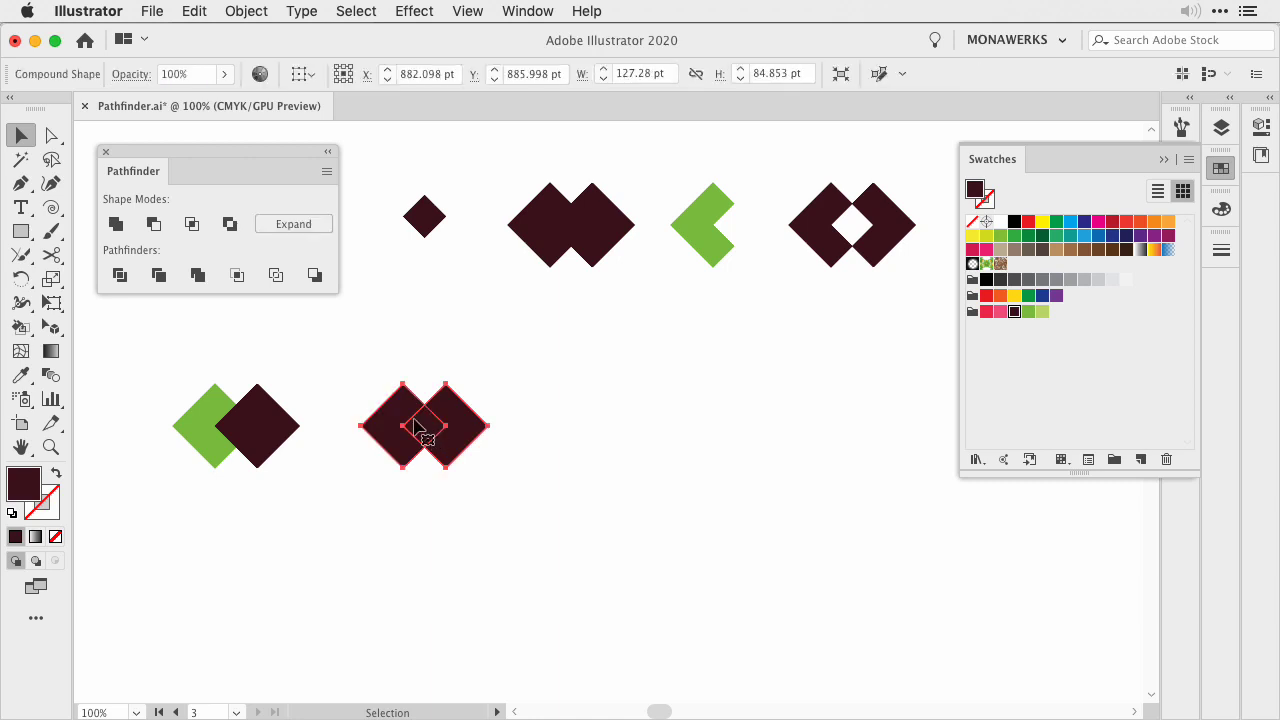
pyautogui.click(486, 458)
pyautogui.click(476, 449)
pyautogui.click(486, 403)
# Shift only the right diamond inside the united compound shape slightly outward with Direct Selection.
pyautogui.press('a')
pyautogui.moveTo(474, 428)
pyautogui.mouseDown()
pyautogui.moveTo(457, 428)
pyautogui.moveTo(476, 428)
pyautogui.mouseUp()
pyautogui.click(508, 457)
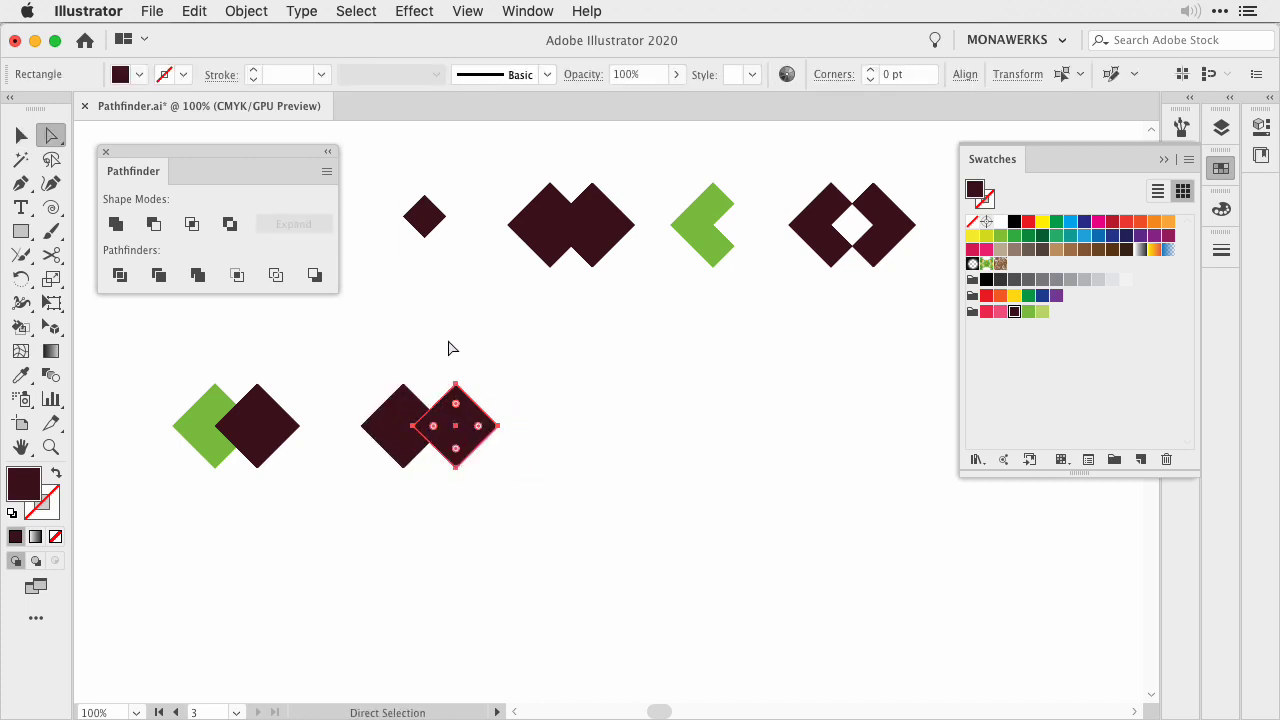
# Select the whole united compound shape, expand it and move it below the original pair.
pyautogui.click(531, 432)
pyautogui.moveTo(350, 358); pyautogui.dragTo(517, 490)
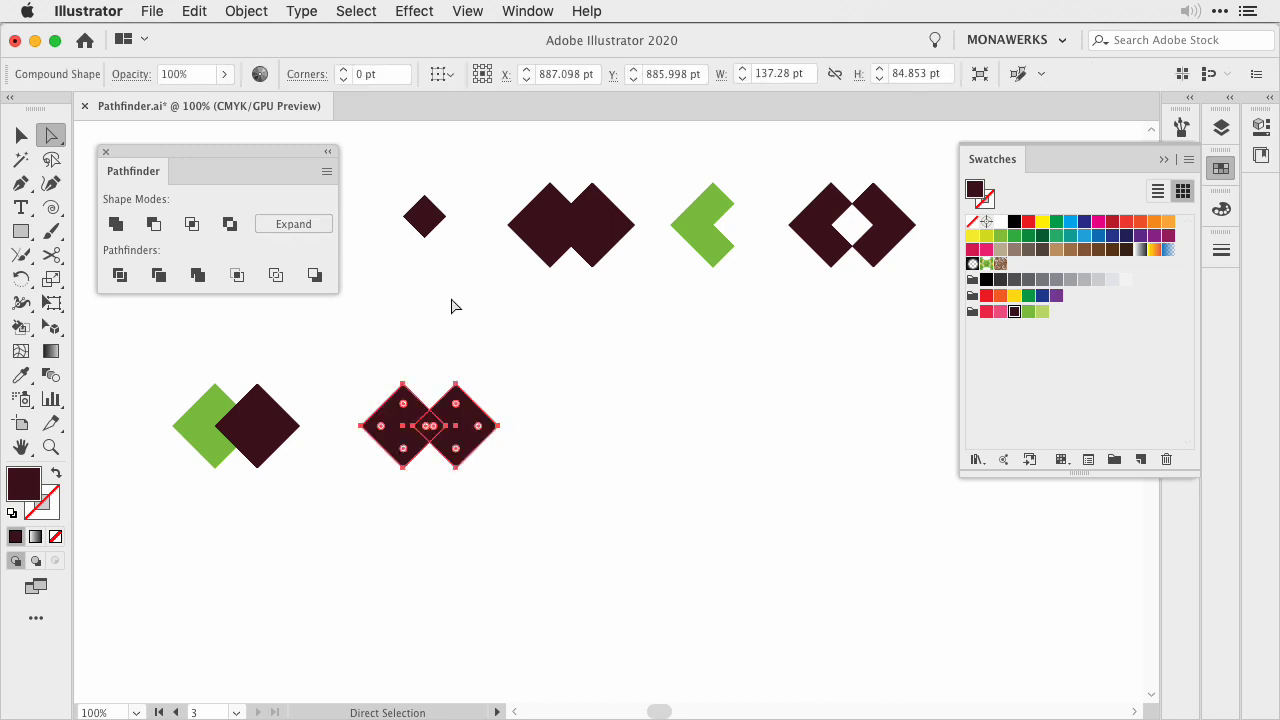
pyautogui.click(282, 224)
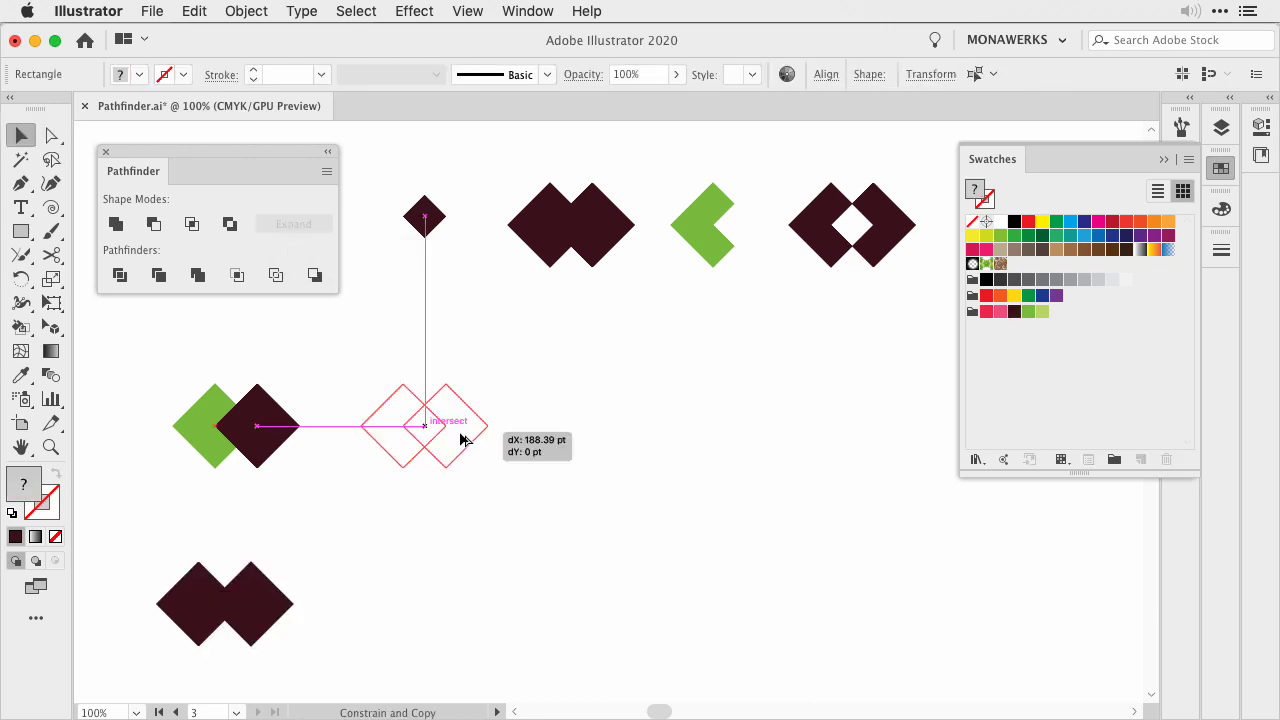
# Duplicate the original diamond pair beside it and combine the copy into a Minus Front compound shape.
pyautogui.moveTo(478, 424); pyautogui.dragTo(482, 444)
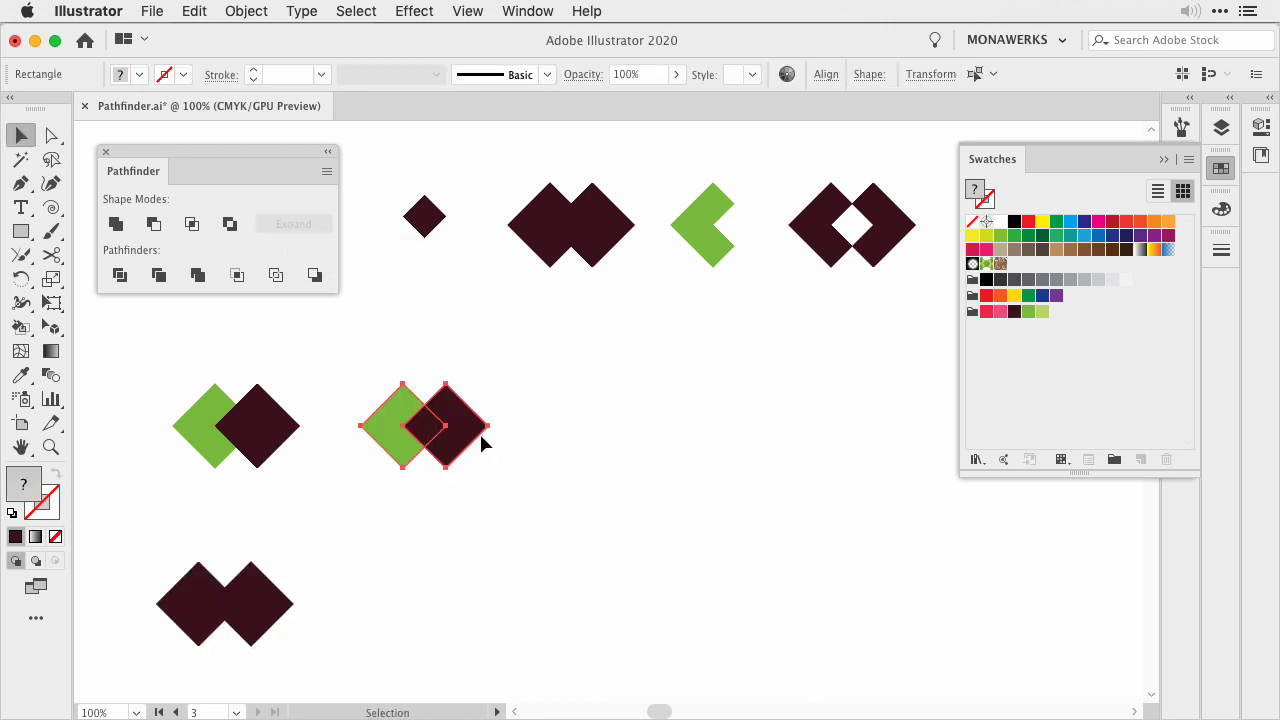
pyautogui.keyDown('alt'); pyautogui.click(153, 226); pyautogui.keyUp('alt')
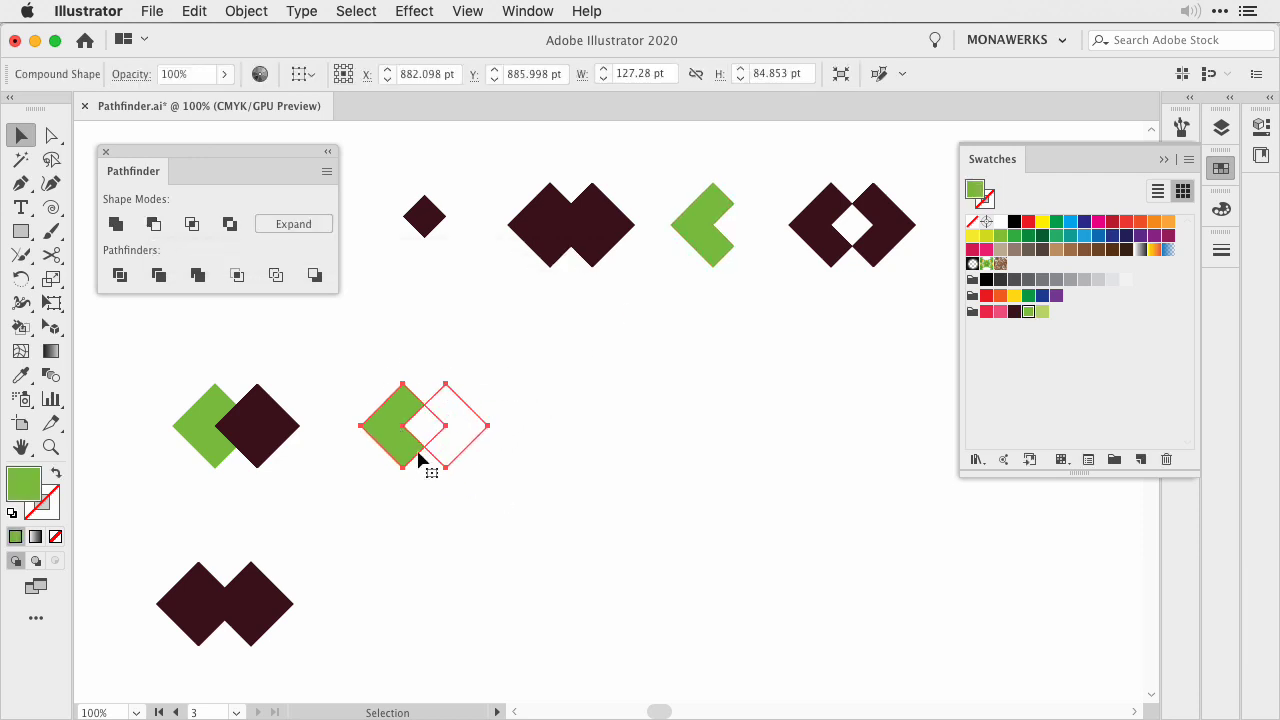
pyautogui.click(500, 426)
# Shift the subtracting diamond inward to thin the green chevron, and move the compound shape beside the united one below.
pyautogui.press('a')
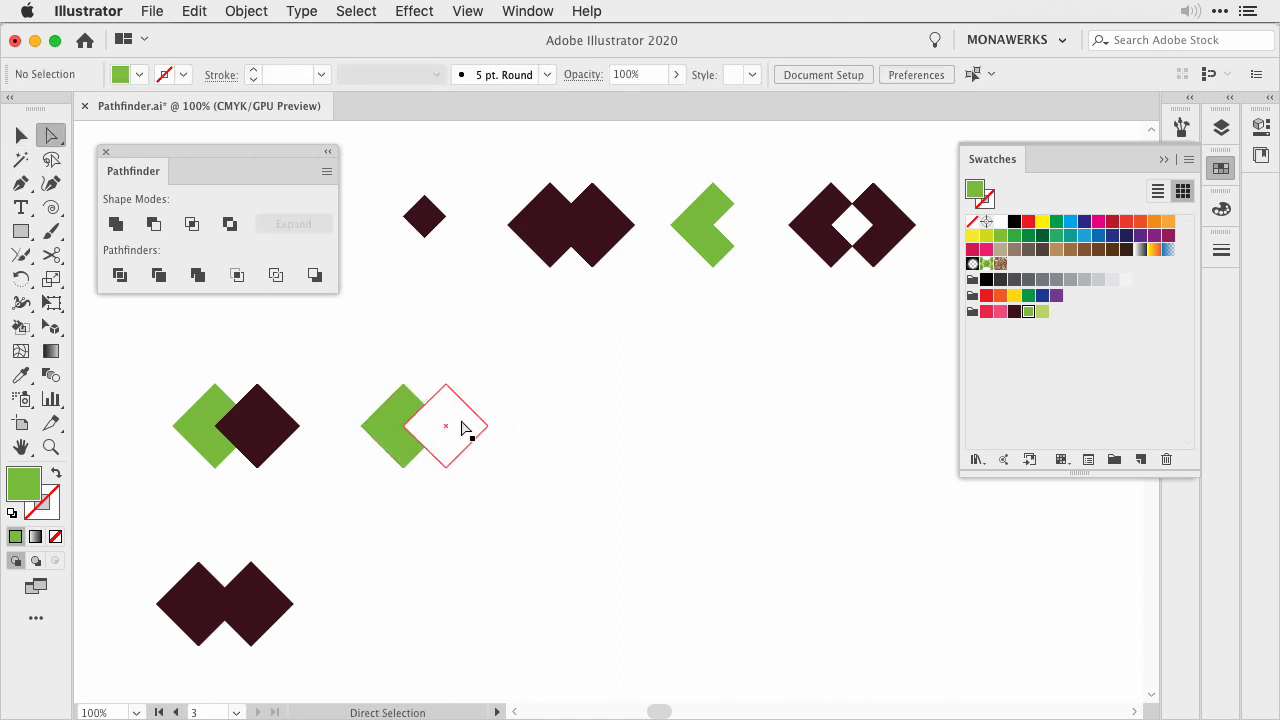
pyautogui.click(462, 428)
pyautogui.moveTo(462, 445); pyautogui.dragTo(436, 437)
pyautogui.click(480, 397)
pyautogui.press('v')
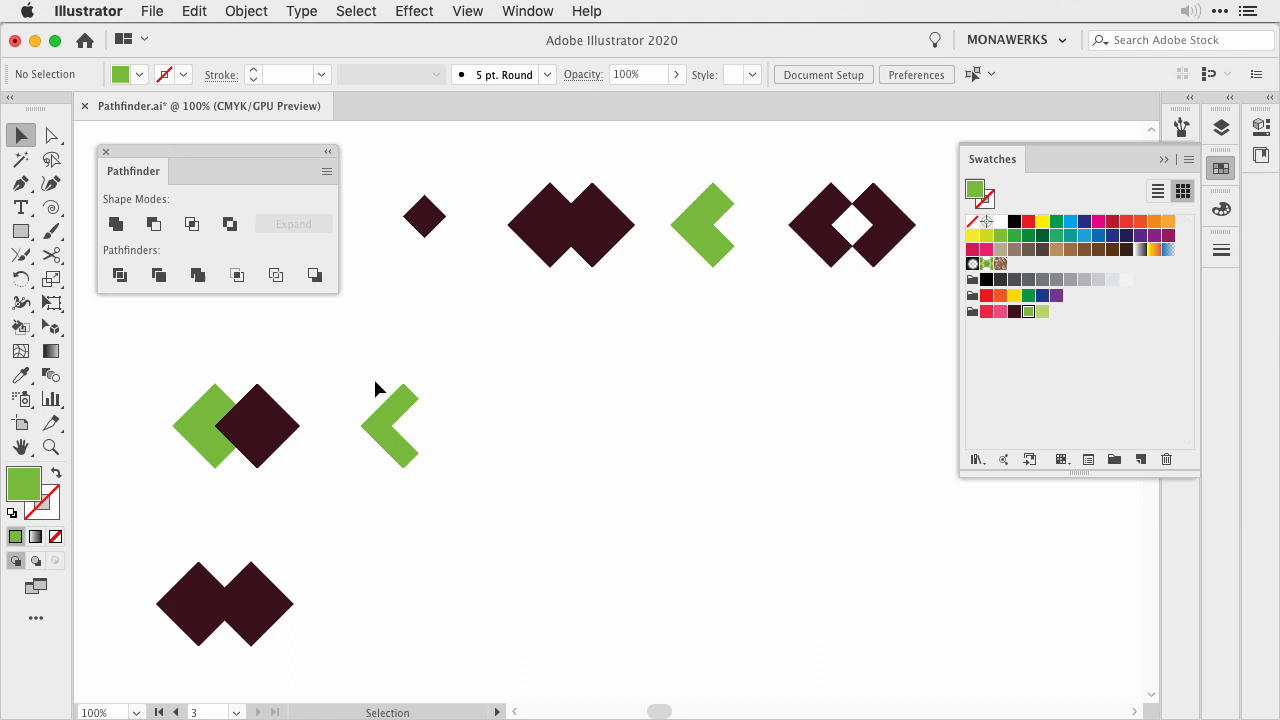
pyautogui.moveTo(375, 380); pyautogui.dragTo(459, 465)
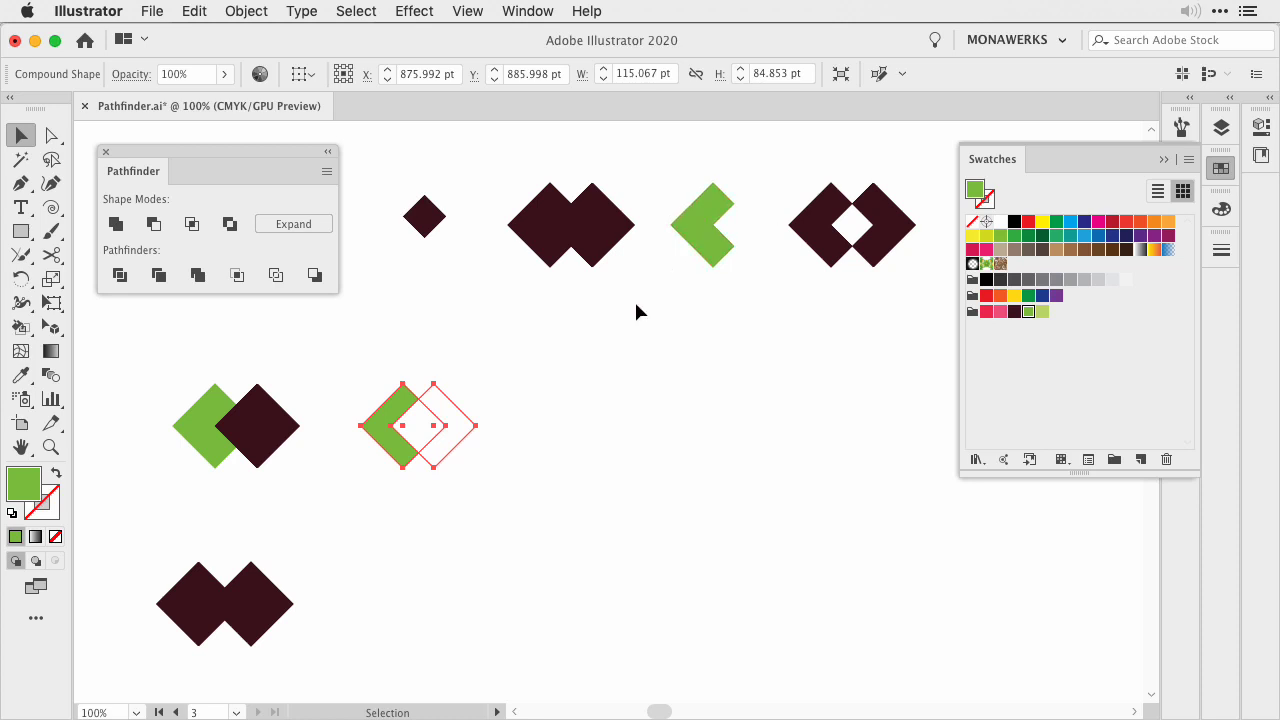
pyautogui.press('super+z')
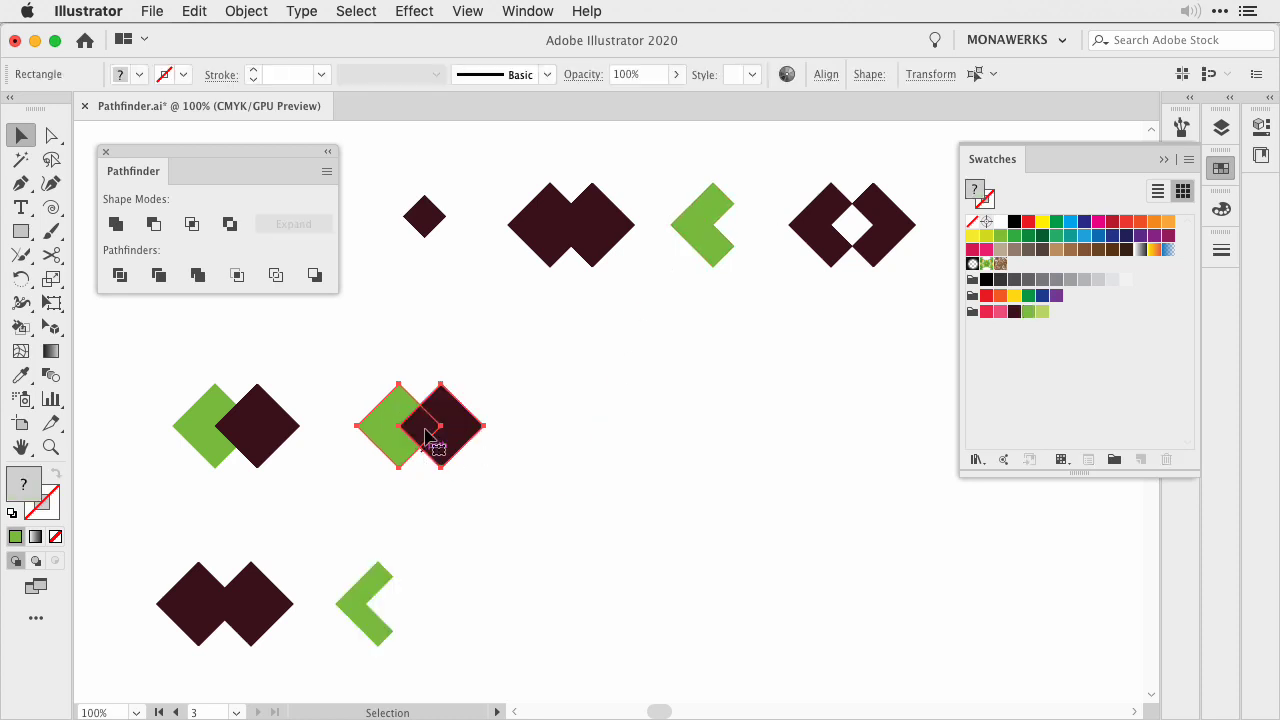
# Combine a new copy of the diamond pair into an Intersect compound shape and place it in the lower row.
pyautogui.click(191, 226)
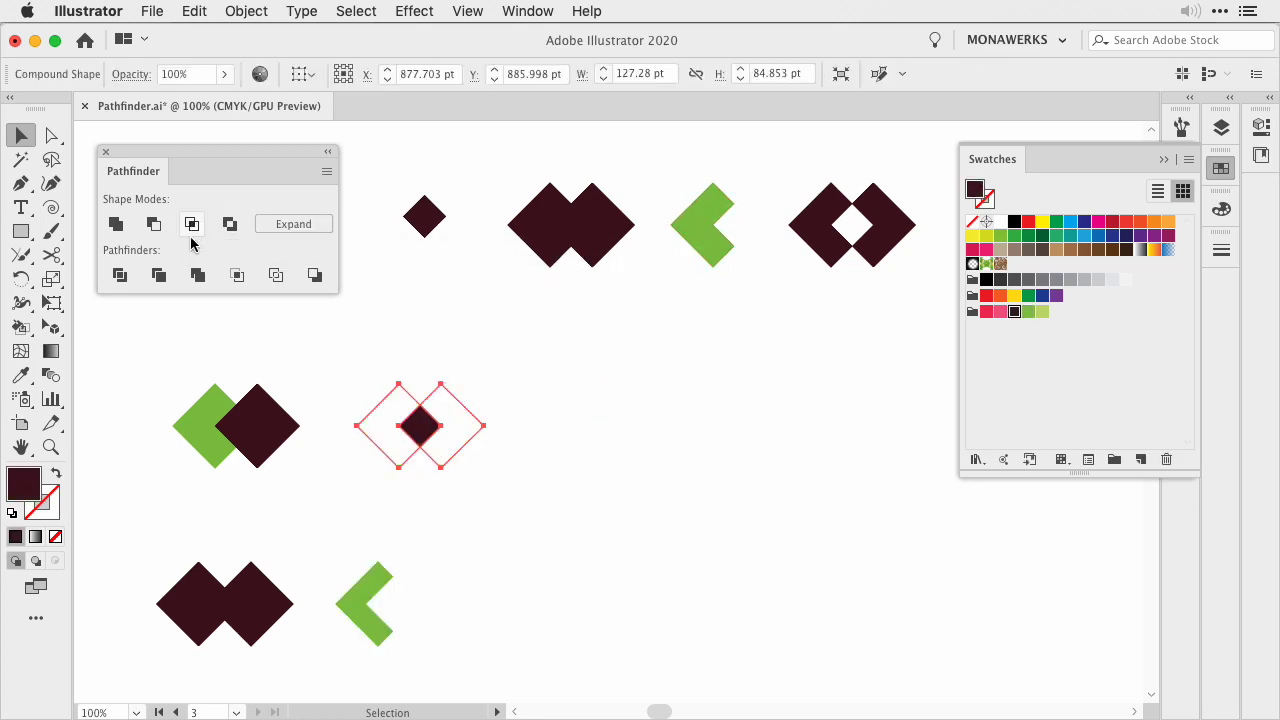
pyautogui.press('a')
pyautogui.click(546, 489)
pyautogui.moveTo(458, 433); pyautogui.dragTo(471, 437)
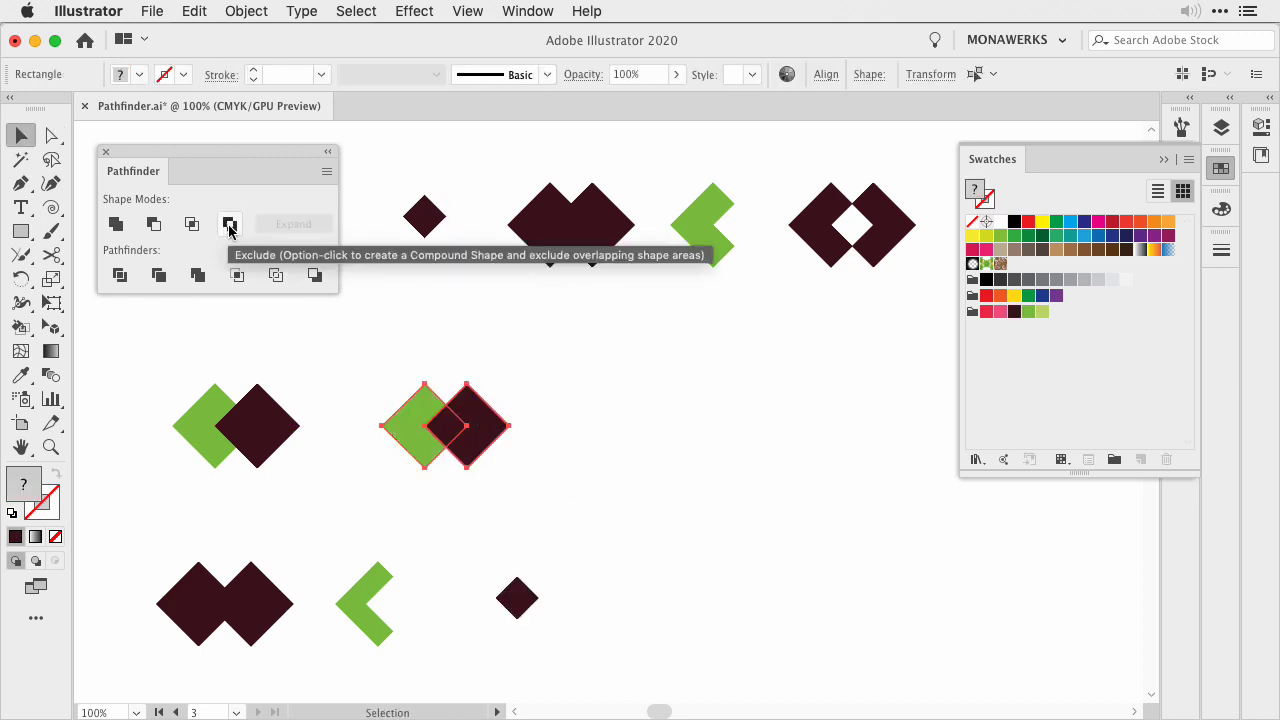
# Combine another copy of the diamond pair into an Exclude compound shape and select it.
pyautogui.click(229, 225)
pyautogui.click(520, 491)
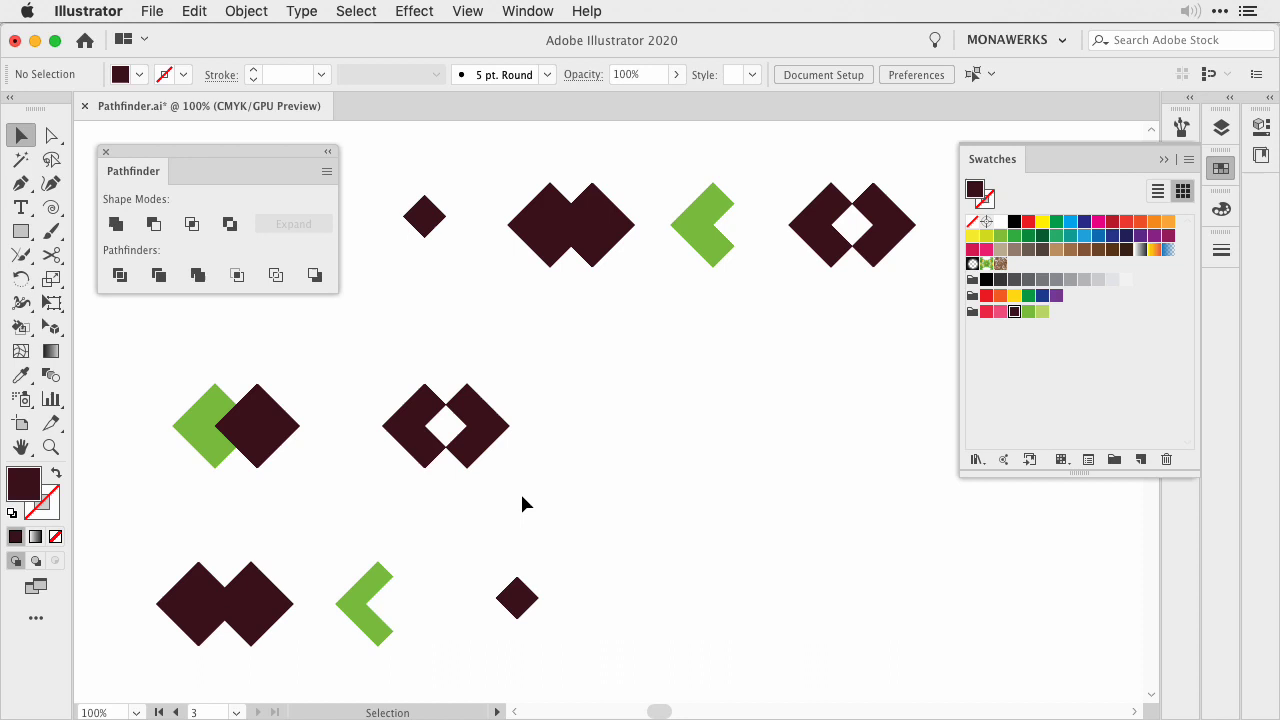
pyautogui.click(484, 448)
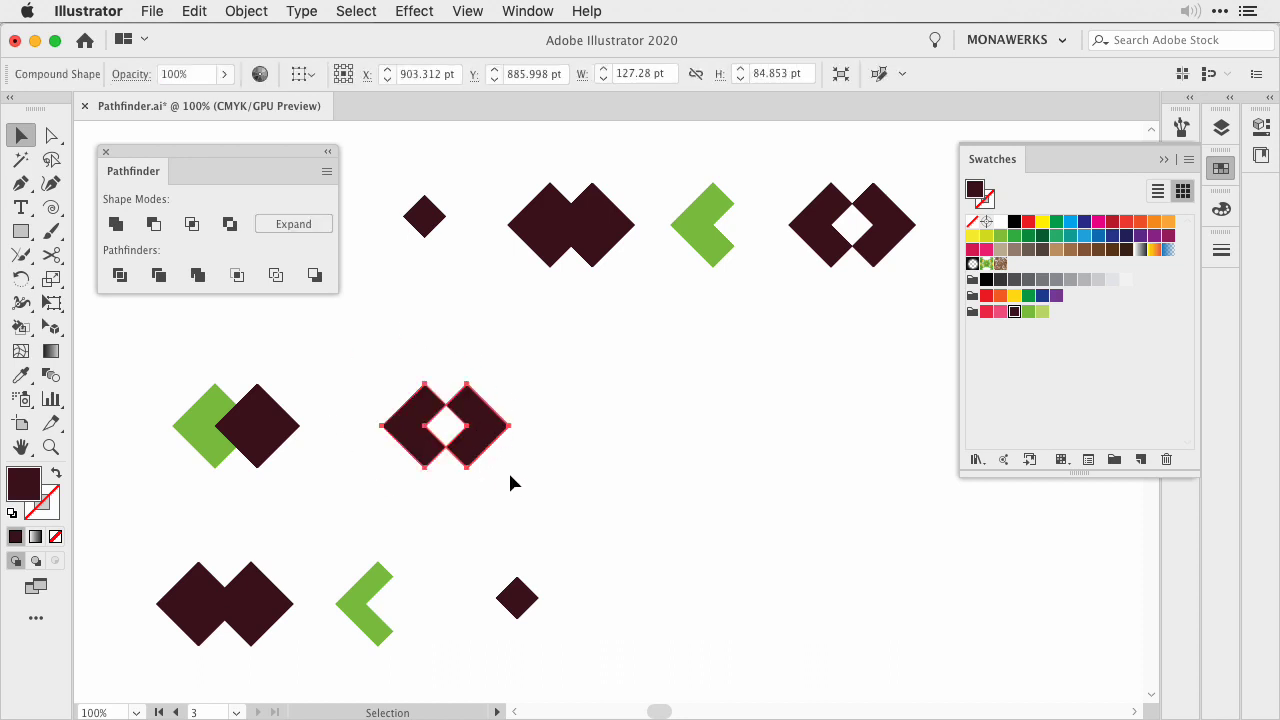
# Try moving the left part of the plain excluded shape in the upper row, and undo the move.
pyautogui.press('a')
pyautogui.click(825, 235)
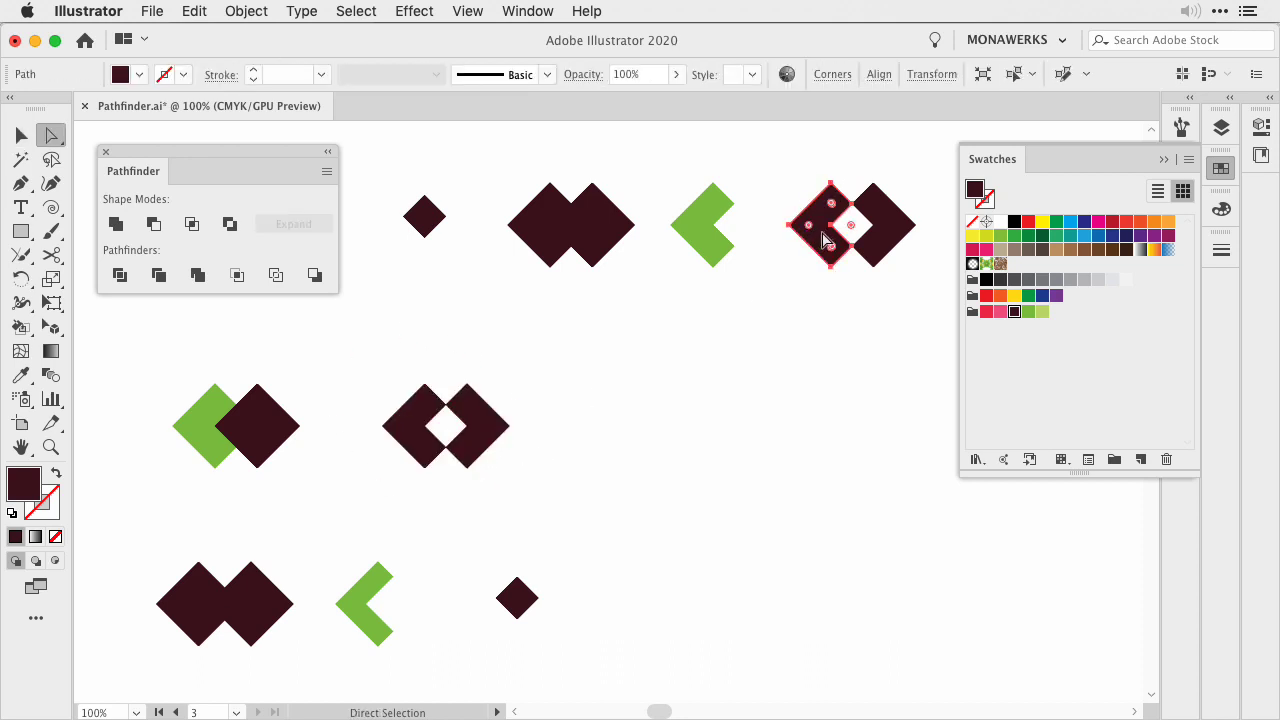
pyautogui.moveTo(822, 240); pyautogui.dragTo(803, 240)
pyautogui.press('super+z')
# Round the corners of the right diamond in the Exclude compound shape into a circle.
pyautogui.click(486, 428)
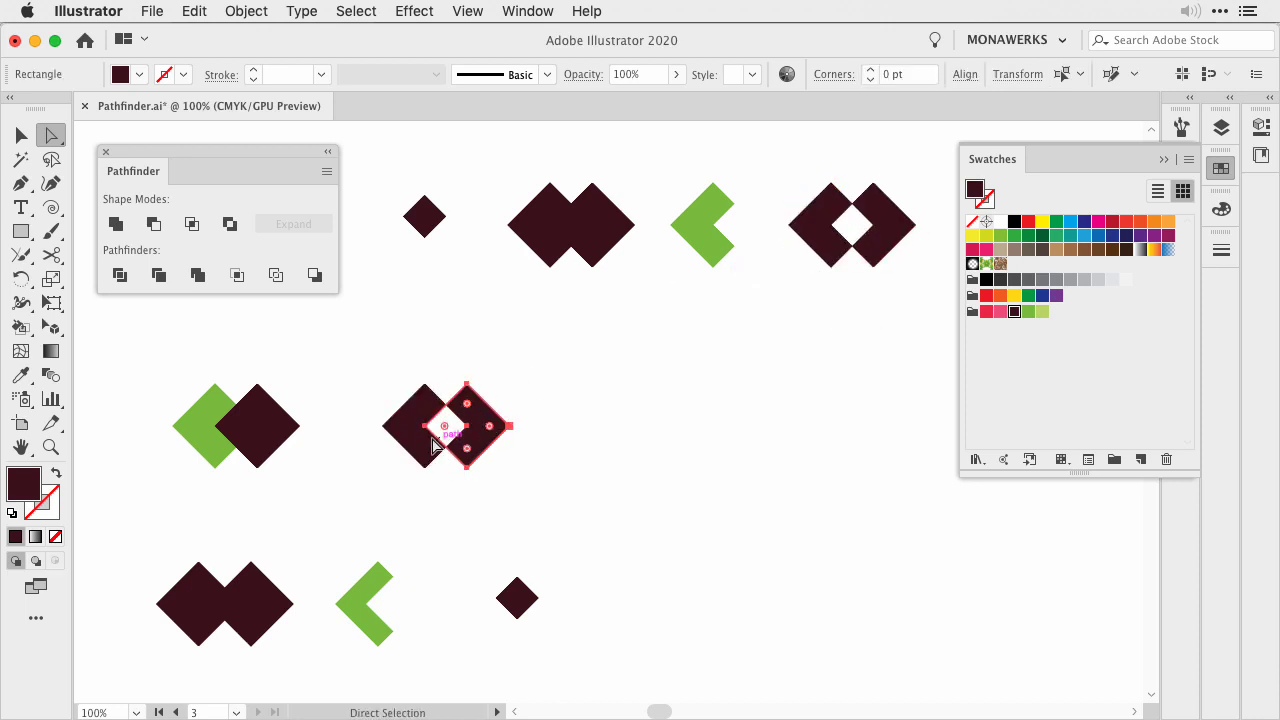
pyautogui.moveTo(492, 423)
pyautogui.mouseDown()
pyautogui.moveTo(472, 432)
pyautogui.moveTo(484, 444)
pyautogui.mouseUp()
pyautogui.click(500, 327)
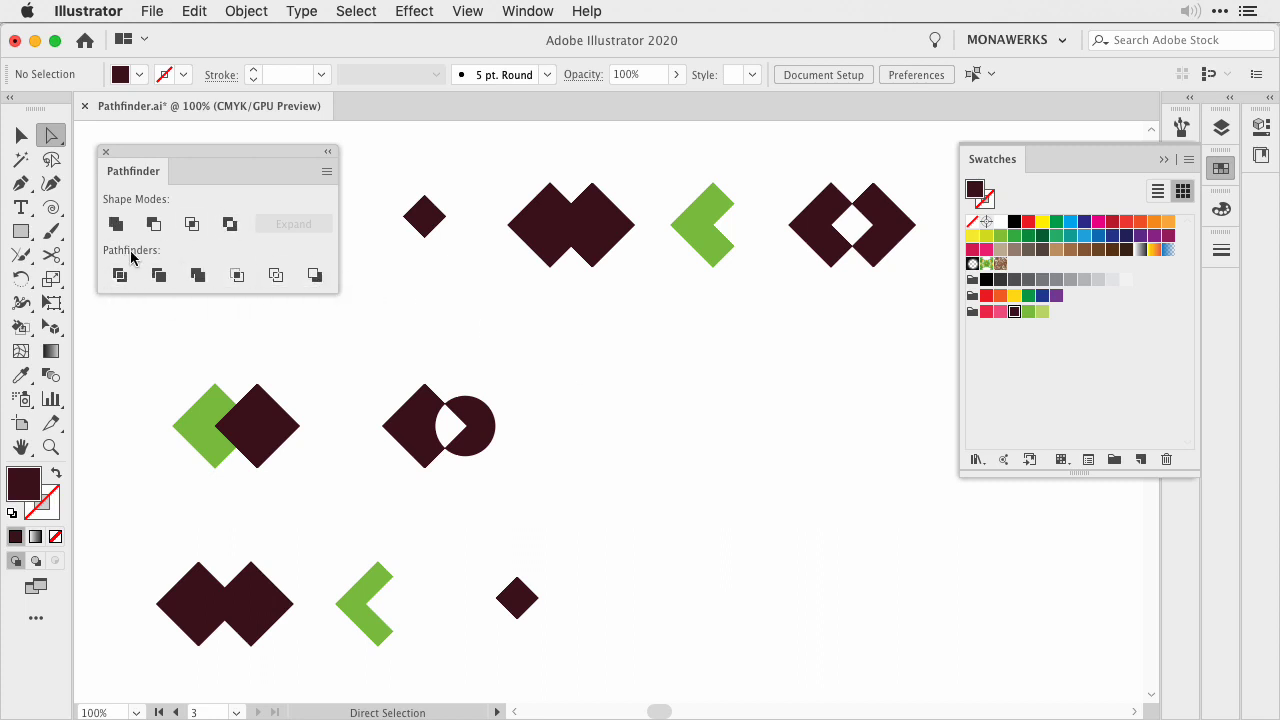
# Delete all the result shapes in the three rows, keeping only the original overlapping diamond pair.
pyautogui.press('v')
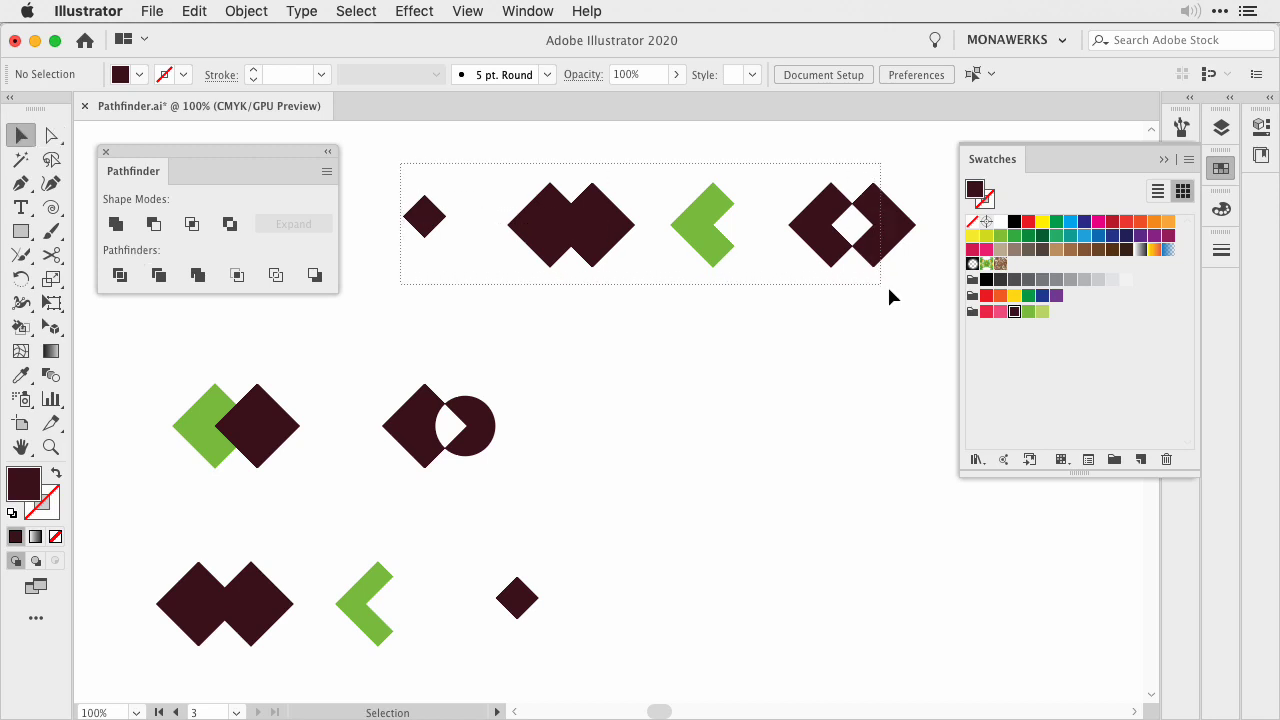
pyautogui.moveTo(888, 289); pyautogui.dragTo(862, 267)
pyautogui.press('Delete')
pyautogui.moveTo(145, 535); pyautogui.dragTo(571, 652)
pyautogui.press('Delete')
pyautogui.moveTo(540, 430); pyautogui.dragTo(451, 488)
pyautogui.press('Delete')
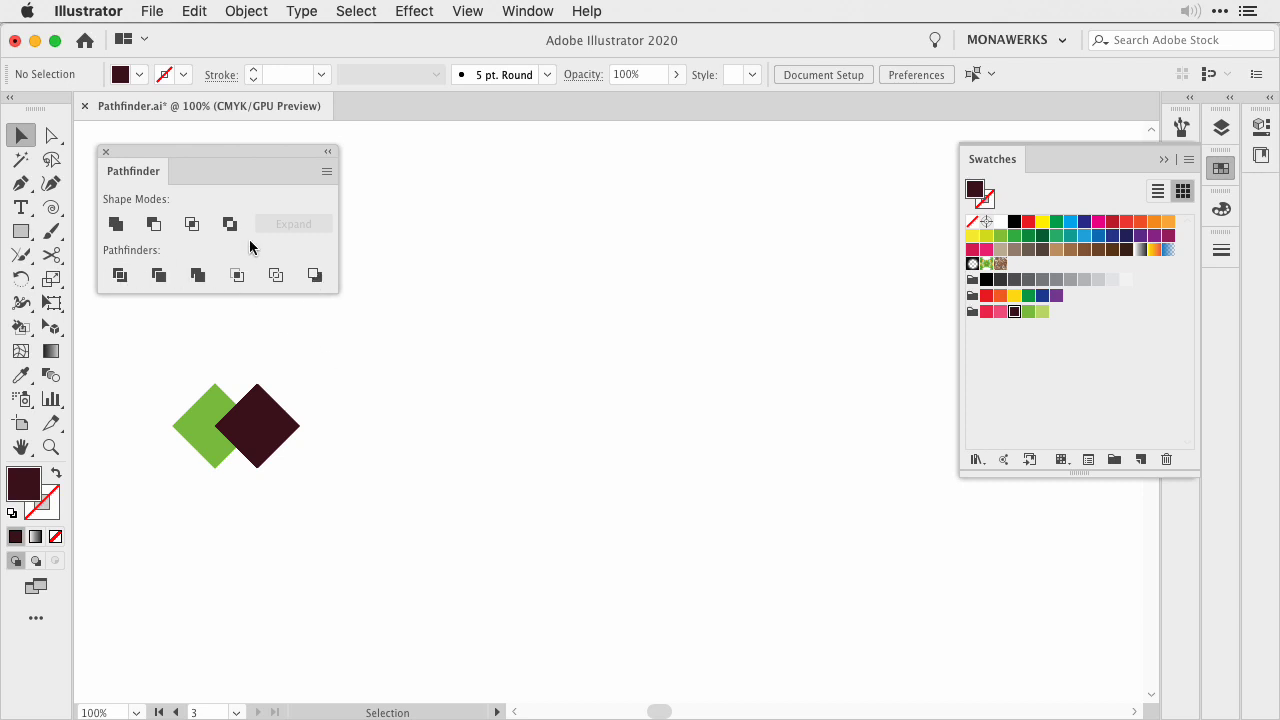
# Duplicate the diamond pair to the right of the original and apply the Divide pathfinder to the copy.
pyautogui.press('super+a')
pyautogui.moveTo(274, 428); pyautogui.dragTo(602, 428)
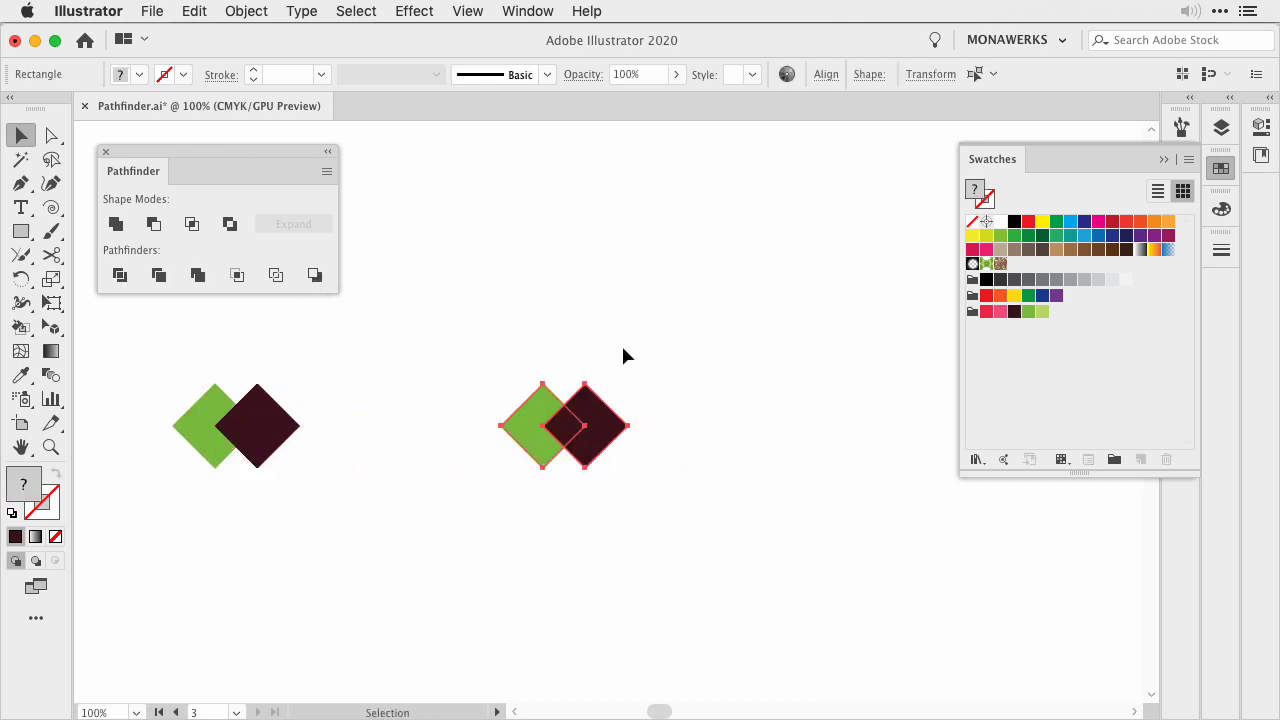
pyautogui.click(119, 275)
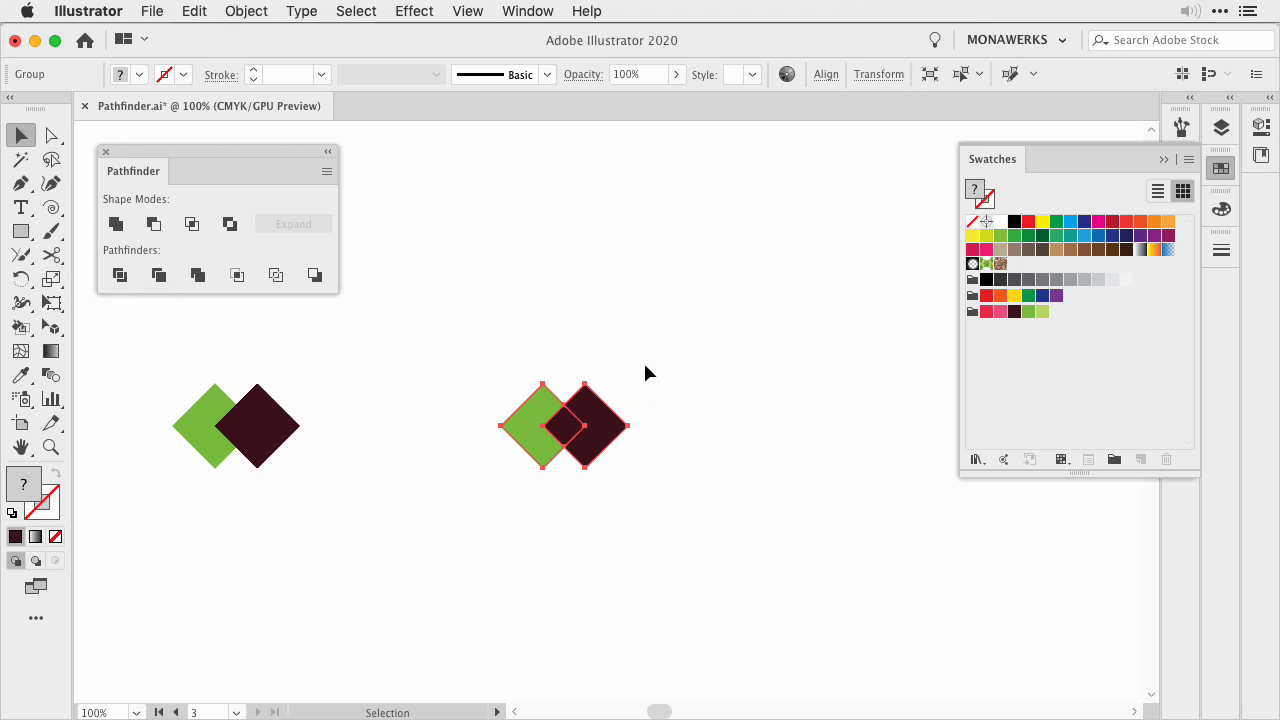
# Ungroup the divided copy and move its green and dark outer pieces away from the small central diamond.
pyautogui.click(240, 11)
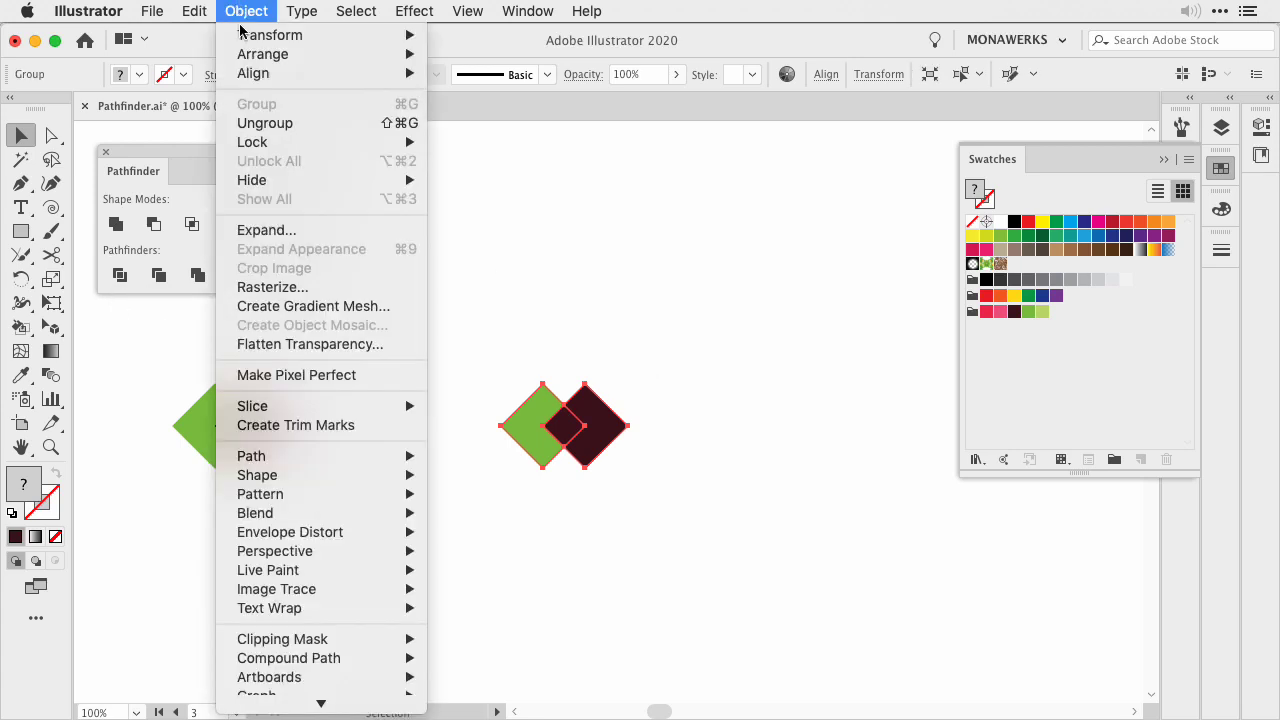
pyautogui.click(286, 123)
pyautogui.moveTo(530, 434); pyautogui.dragTo(497, 434)
pyautogui.moveTo(615, 425); pyautogui.dragTo(559, 428)
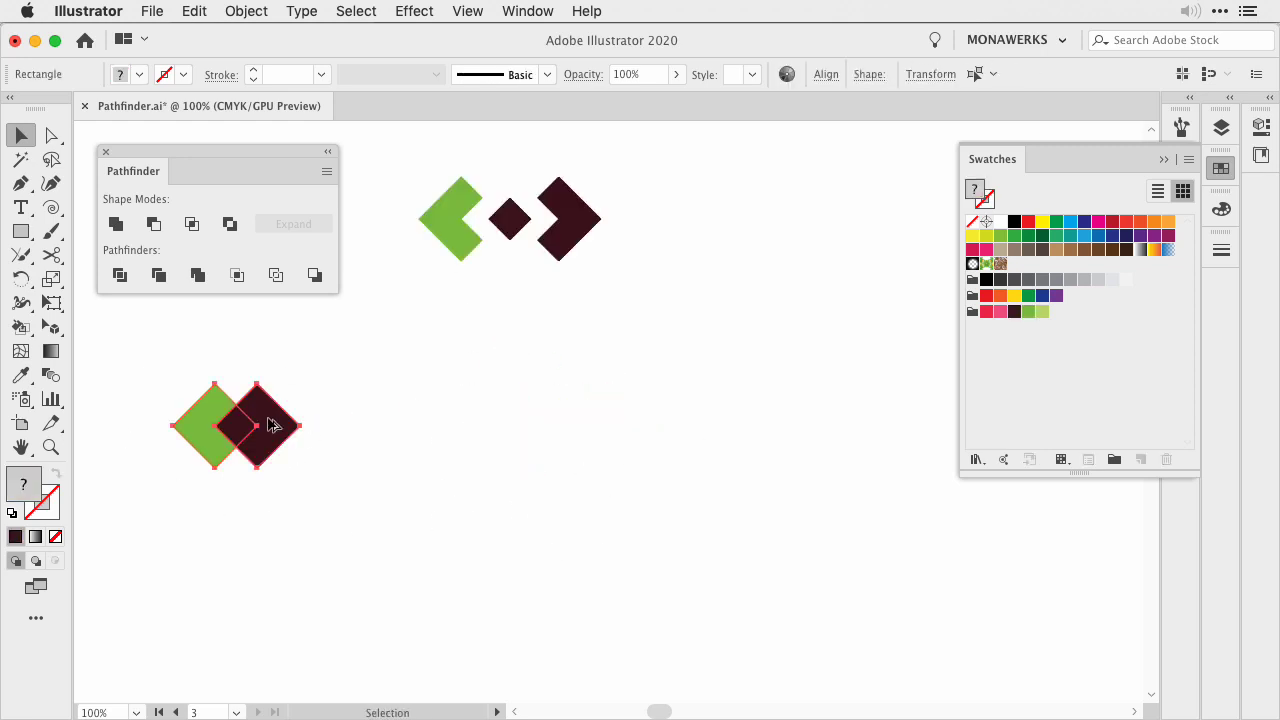
# Apply the Trim pathfinder to another copy of the diamond pair and move its dark diamond away from the green piece.
pyautogui.moveTo(268, 425); pyautogui.dragTo(537, 428)
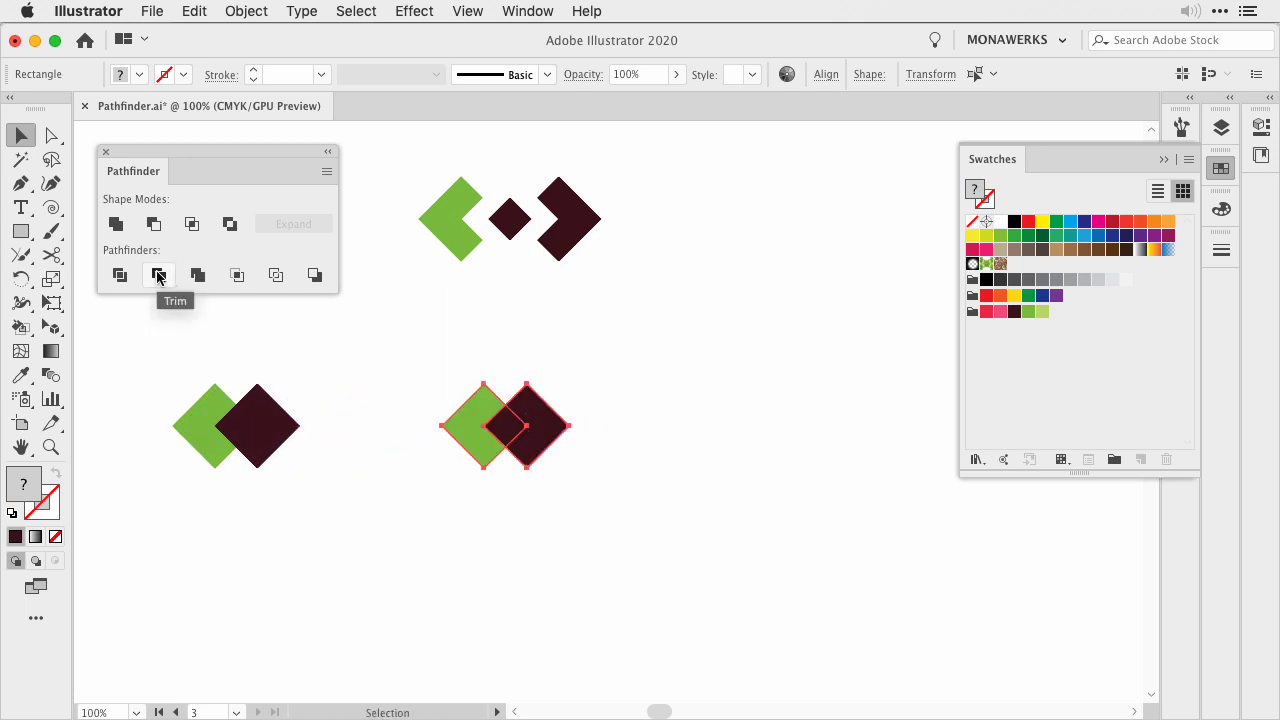
pyautogui.click(158, 275)
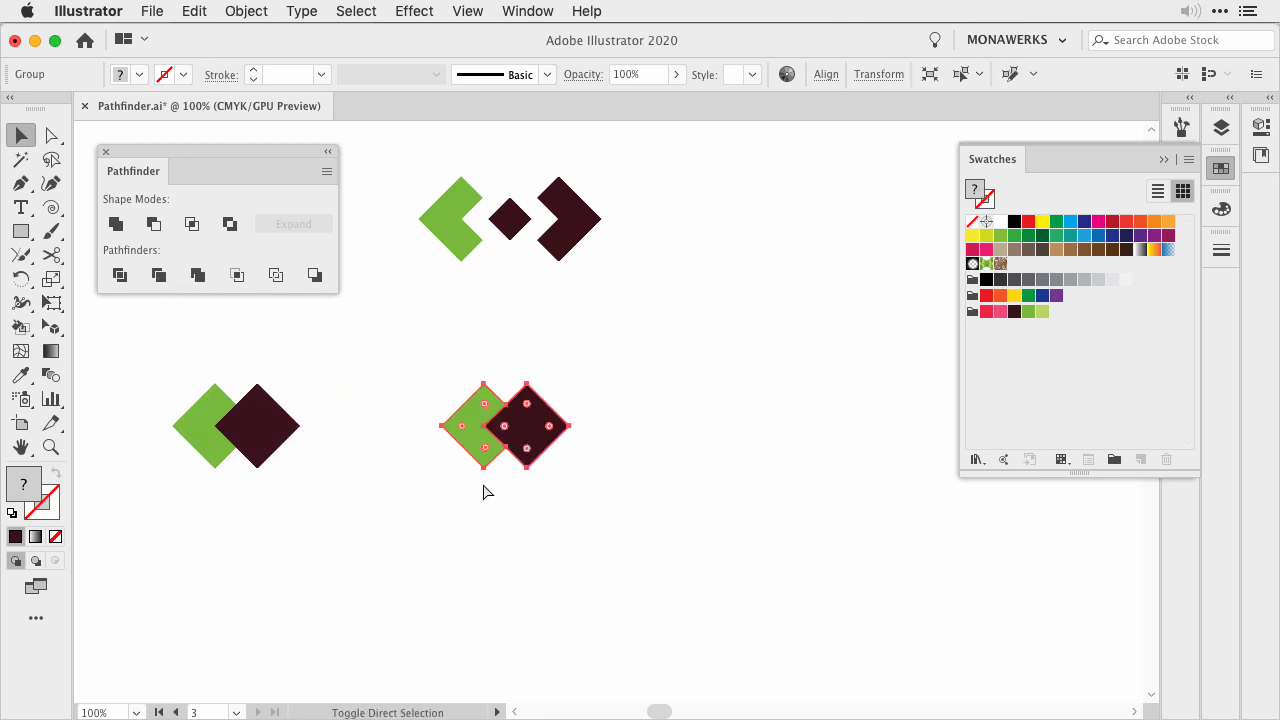
pyautogui.moveTo(516, 434); pyautogui.dragTo(537, 434)
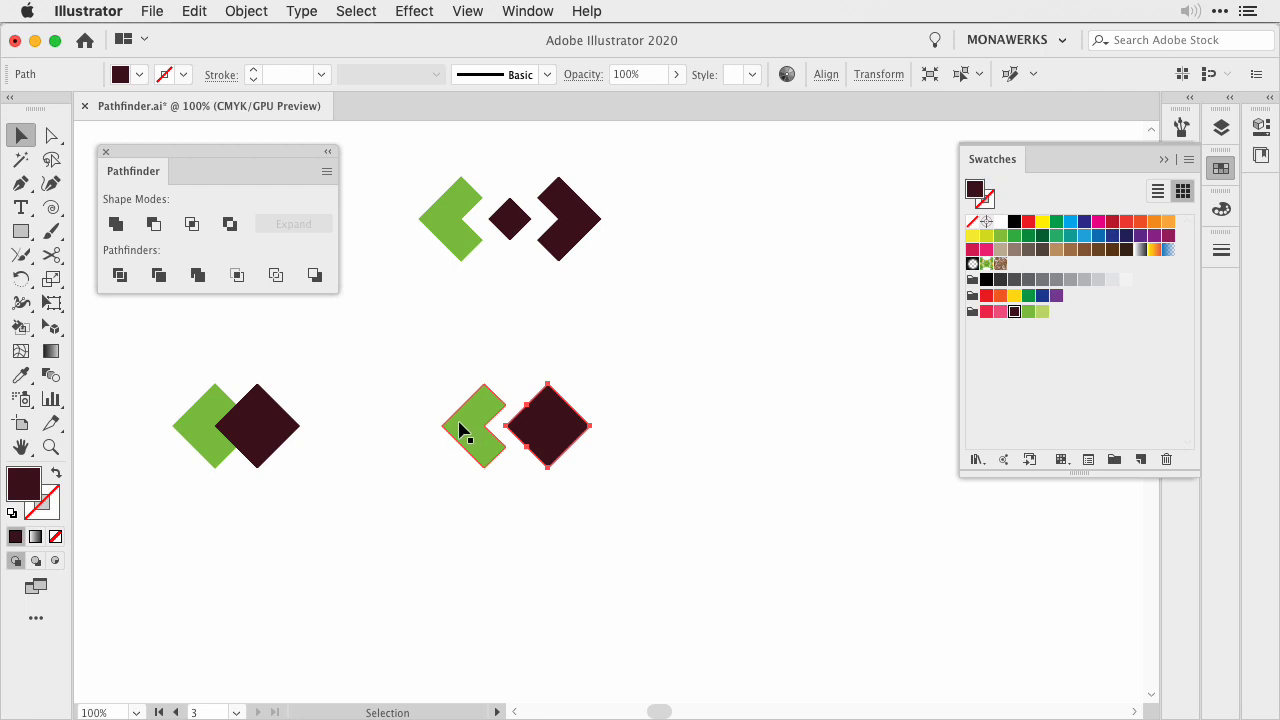
pyautogui.click(420, 505)
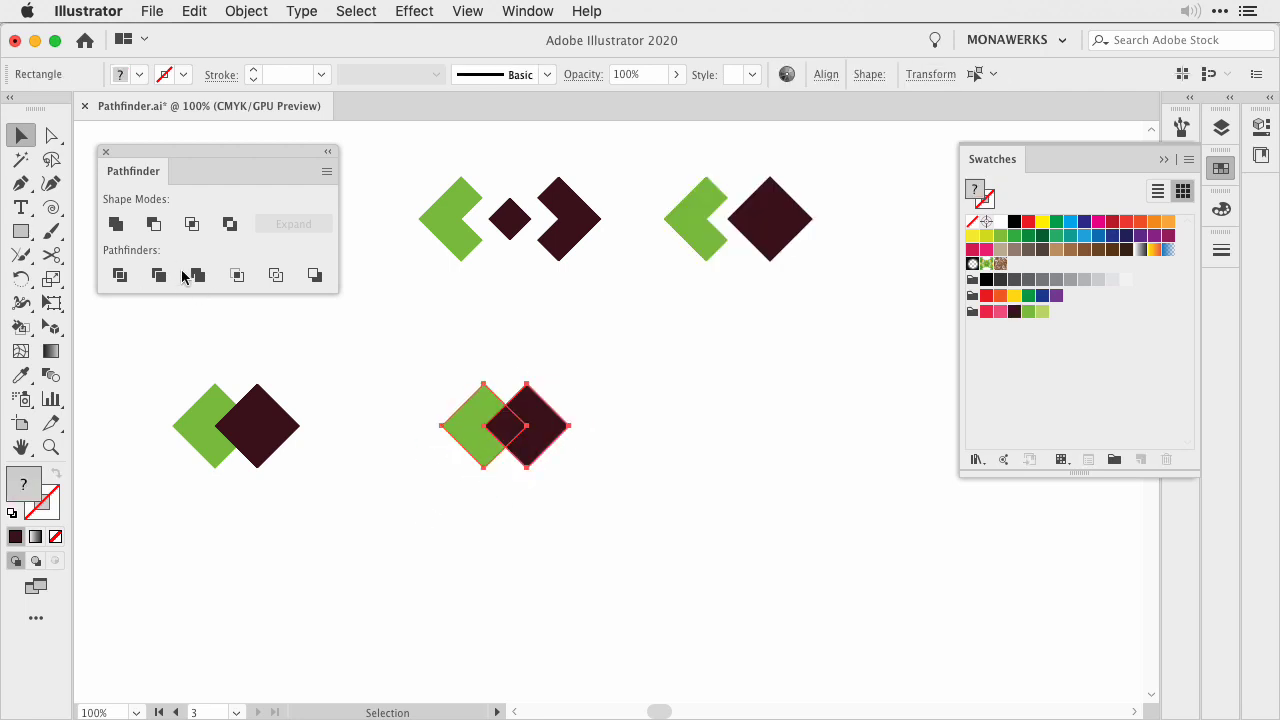
# Try the Merge pathfinder on a two-colour diamond pair copy, pull the dark diamond aside, and undo these changes.
pyautogui.click(200, 278)
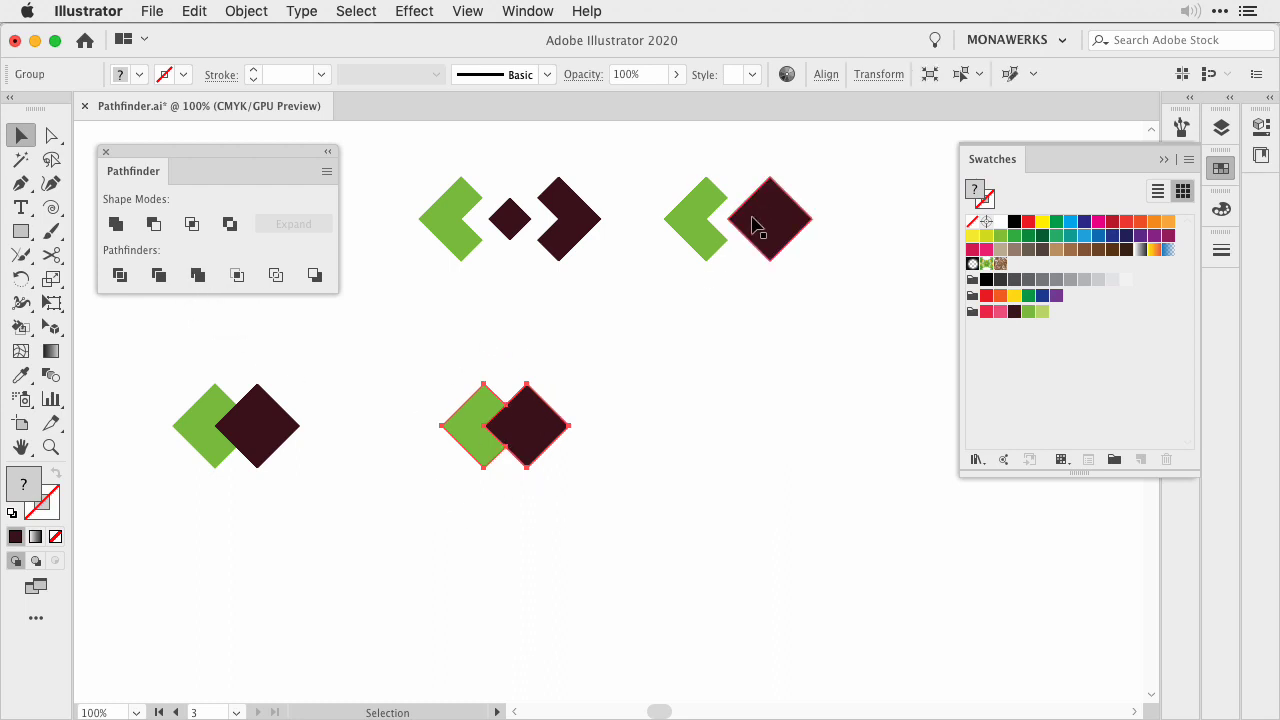
pyautogui.doubleClick(560, 430)
pyautogui.doubleClick(588, 418)
pyautogui.moveTo(539, 428); pyautogui.dragTo(564, 428)
pyautogui.click(586, 470)
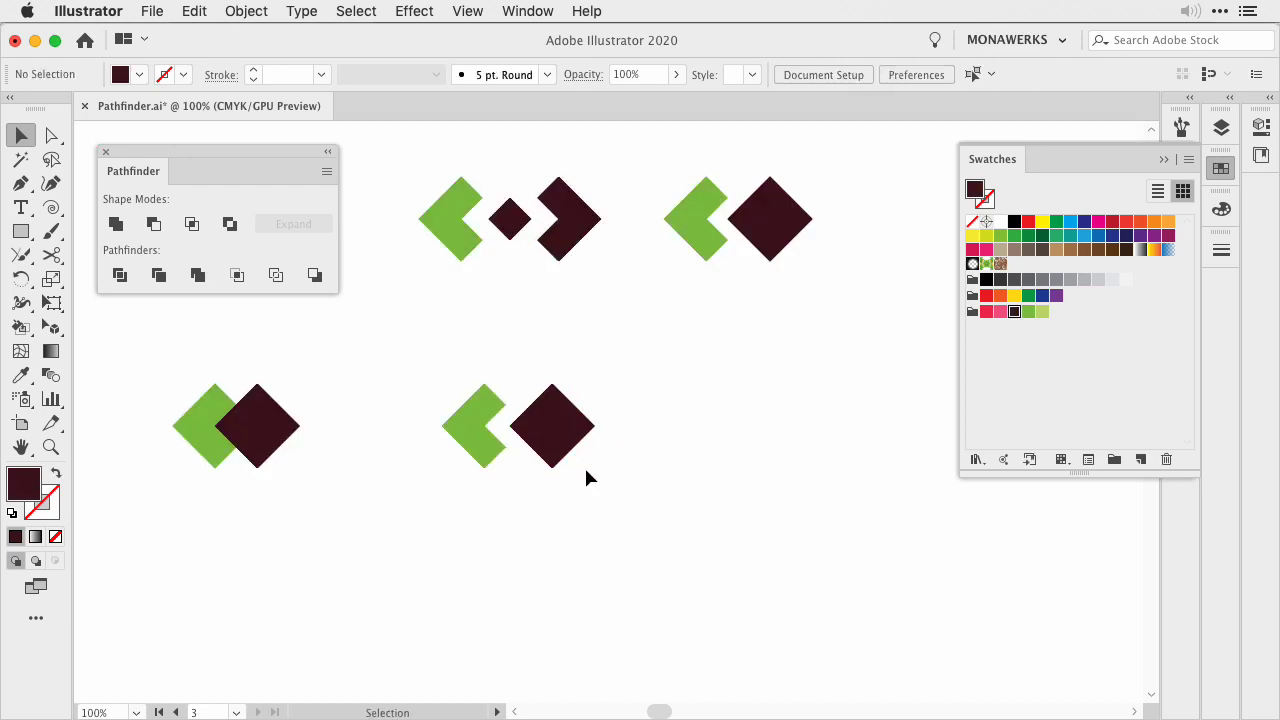
pyautogui.press('super+z')
# Recolour the copy's green diamond with the dark diamond's fill using the Eyedropper.
pyautogui.click(470, 440)
pyautogui.press('i')
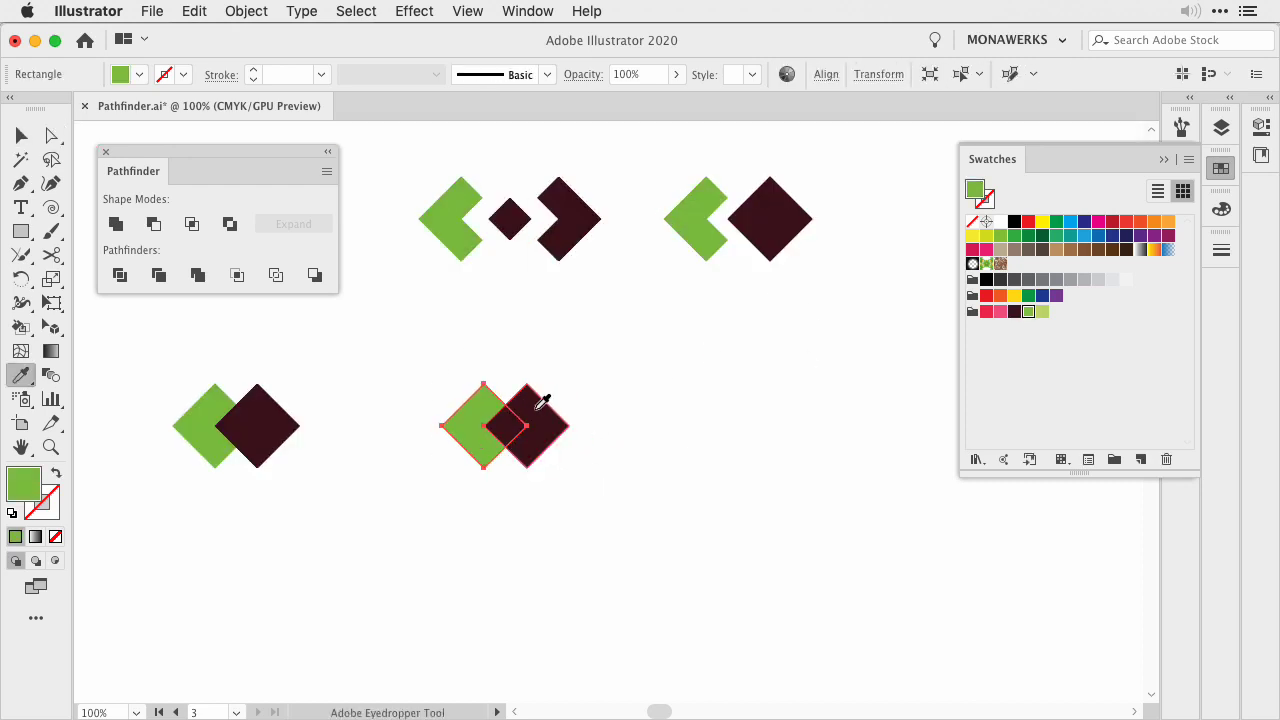
pyautogui.click(525, 412)
pyautogui.press('v')
pyautogui.click(415, 361)
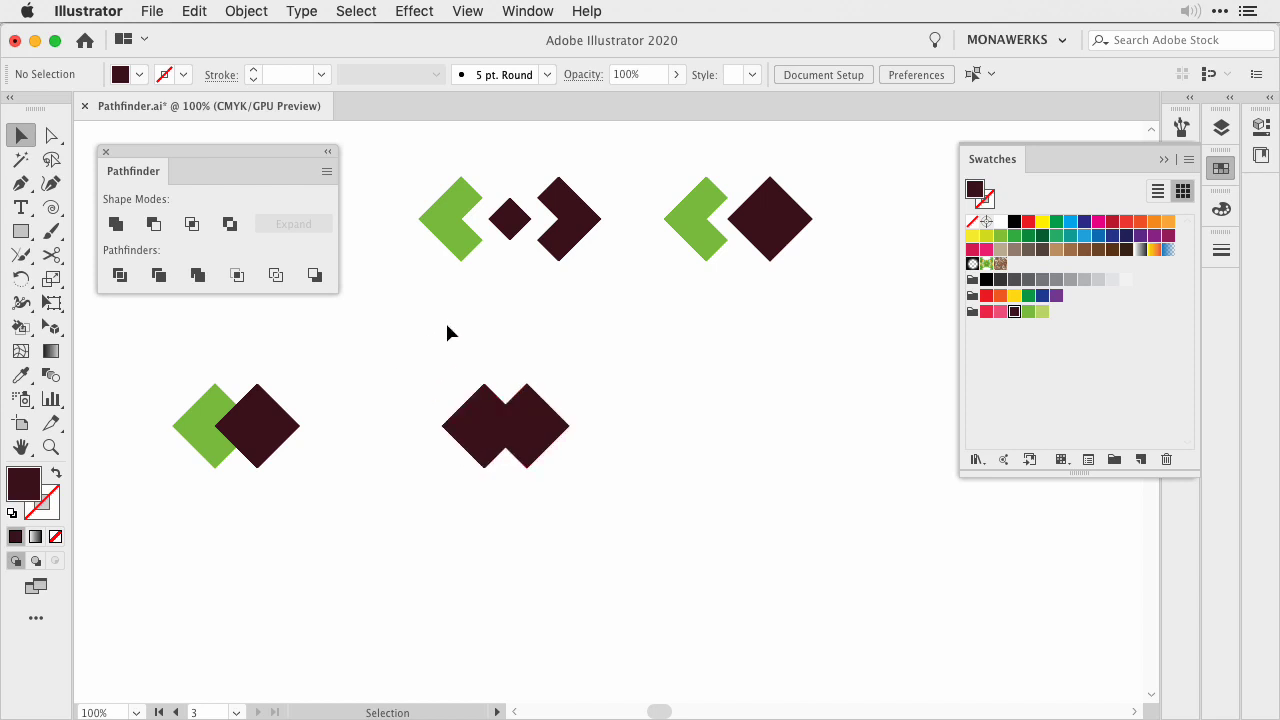
# Try the Merge pathfinder on the two same-coloured dark diamonds, and undo the changes.
pyautogui.moveTo(445, 320); pyautogui.dragTo(619, 501)
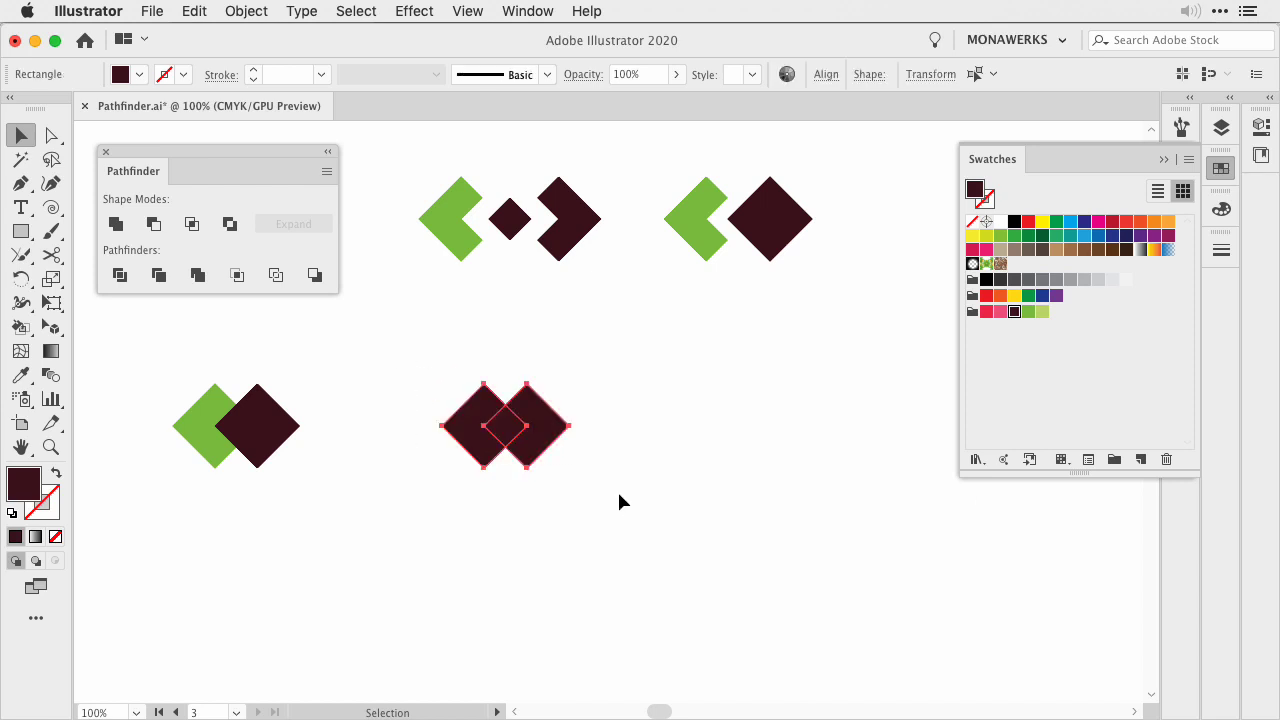
pyautogui.click(197, 278)
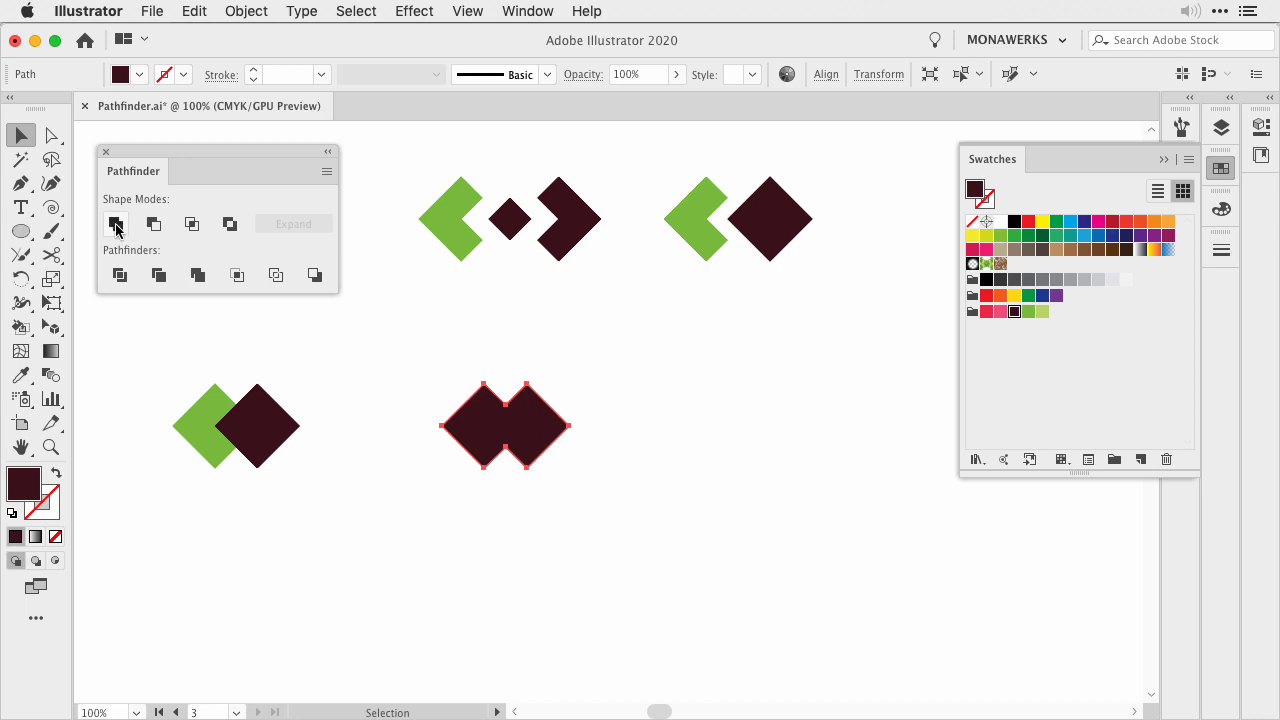
pyautogui.click(588, 415)
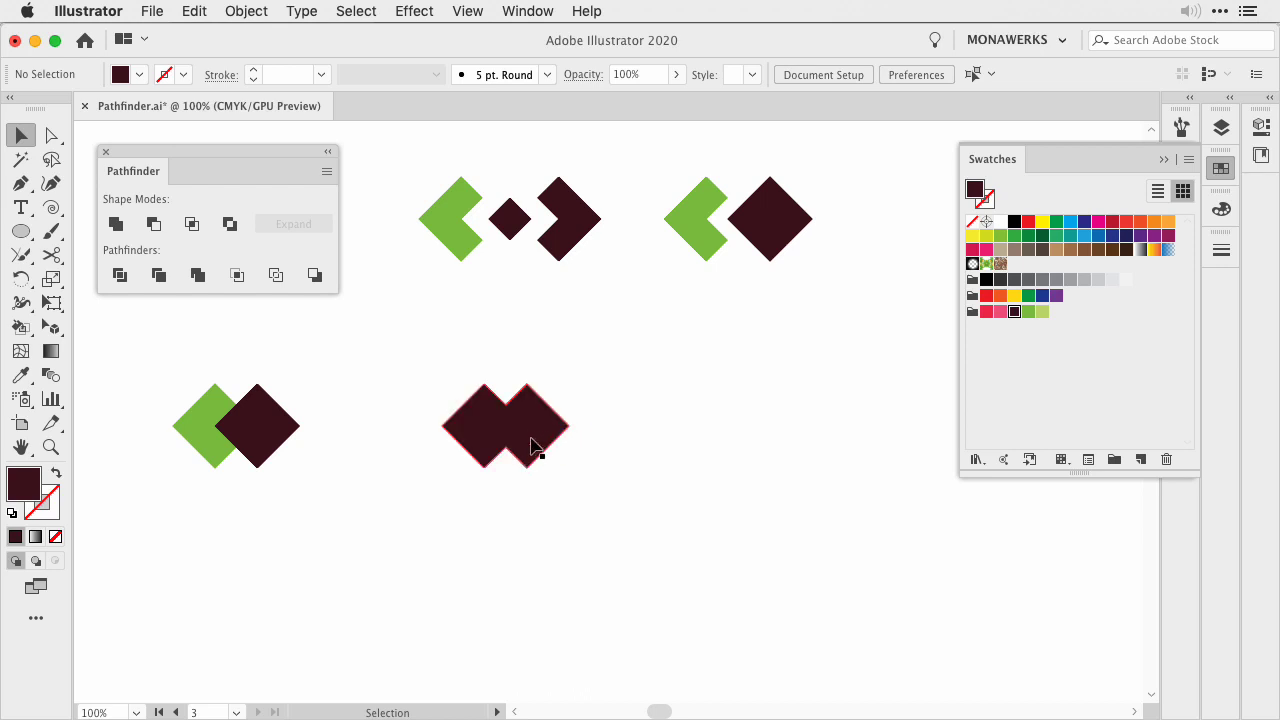
pyautogui.press('super+z')
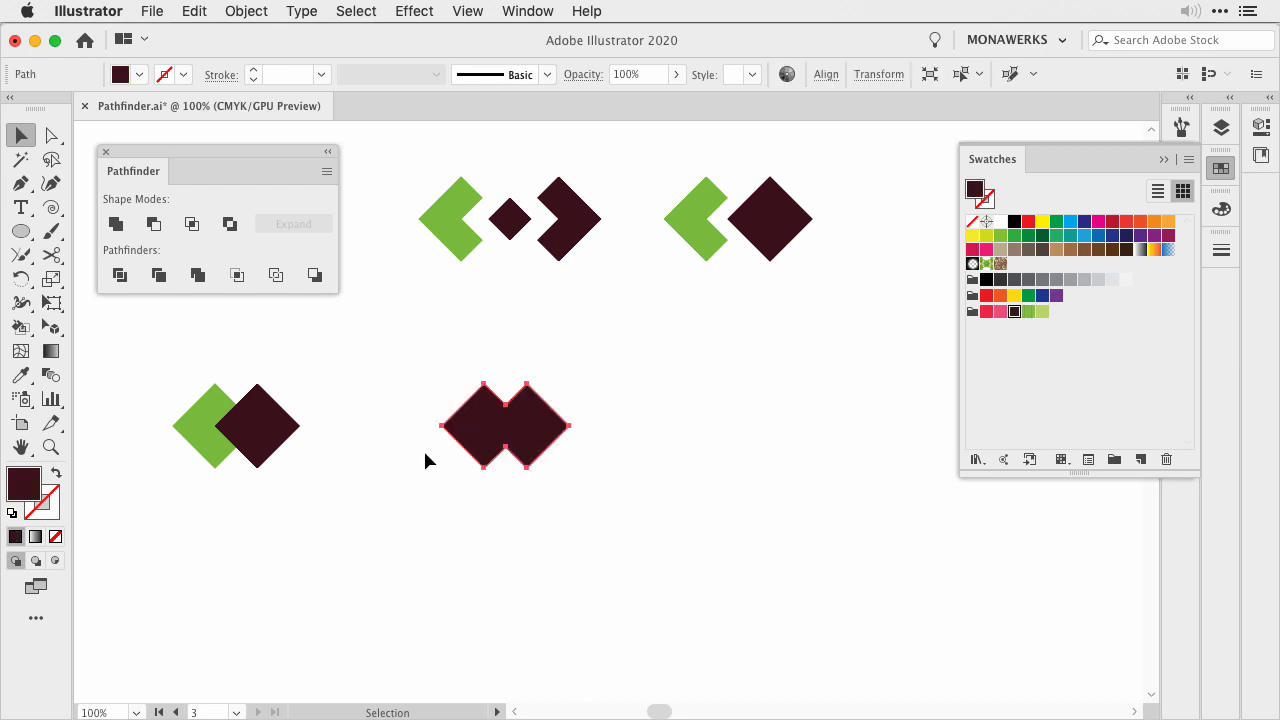
pyautogui.press('super+z')
# Duplicate the diamond pair into a vertical stack of three overlapping pairs.
pyautogui.moveTo(279, 438); pyautogui.dragTo(560, 538)
pyautogui.click(591, 506)
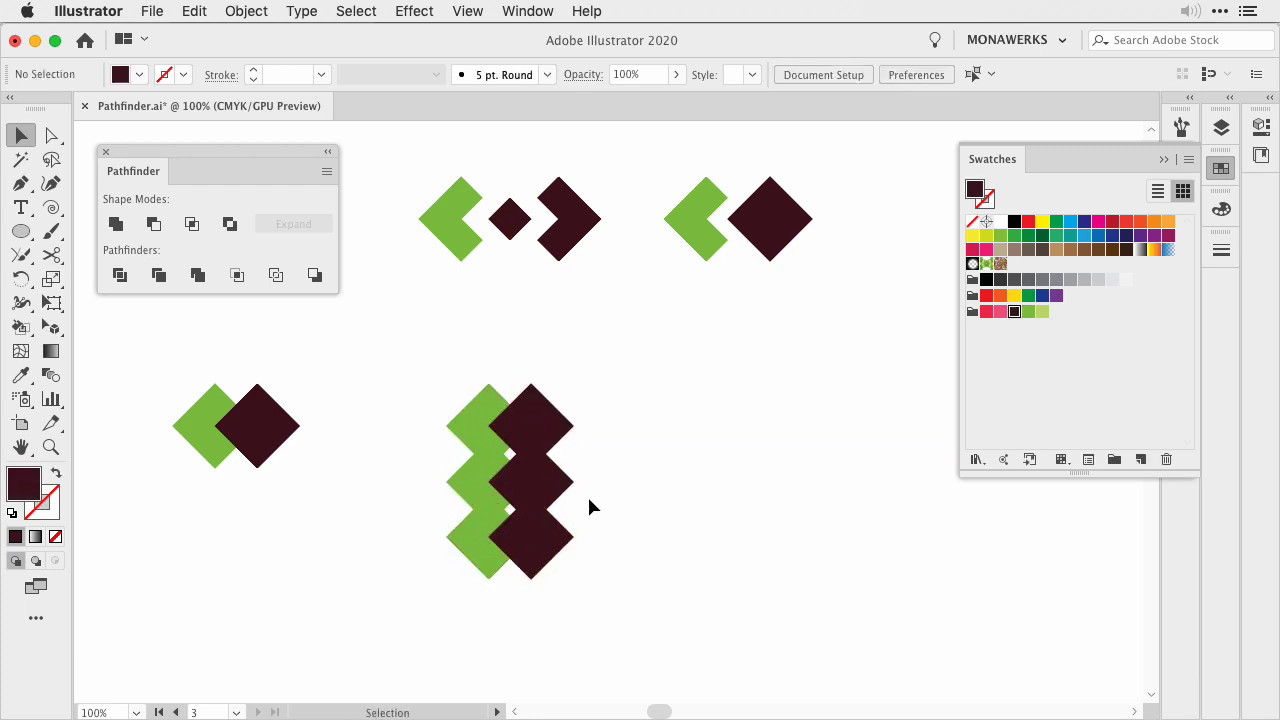
# Try the Unite shape mode on the whole stack of three diamond pairs, and undo it.
pyautogui.moveTo(424, 364); pyautogui.dragTo(612, 612)
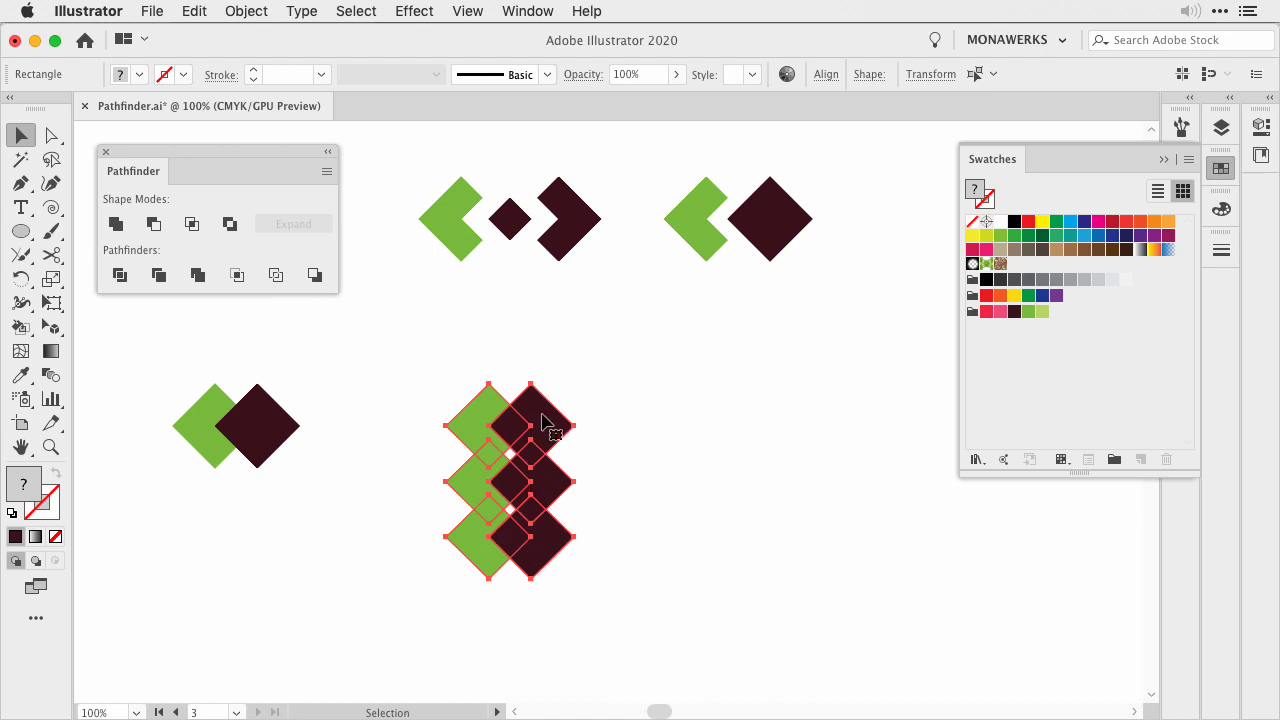
pyautogui.click(116, 224)
pyautogui.press('super+z')
pyautogui.click(605, 615)
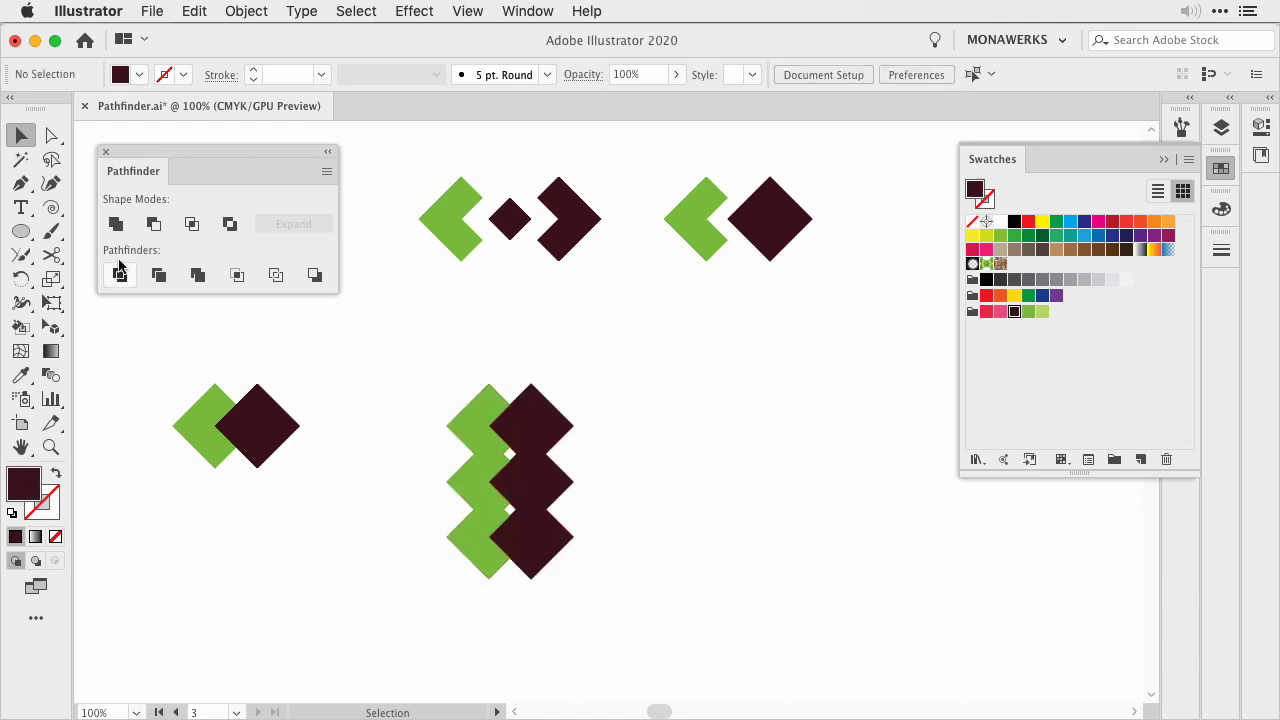
# Duplicate the original diamond pair below the upper row and apply the Crop pathfinder to the copy.
pyautogui.moveTo(272, 435); pyautogui.dragTo(564, 470)
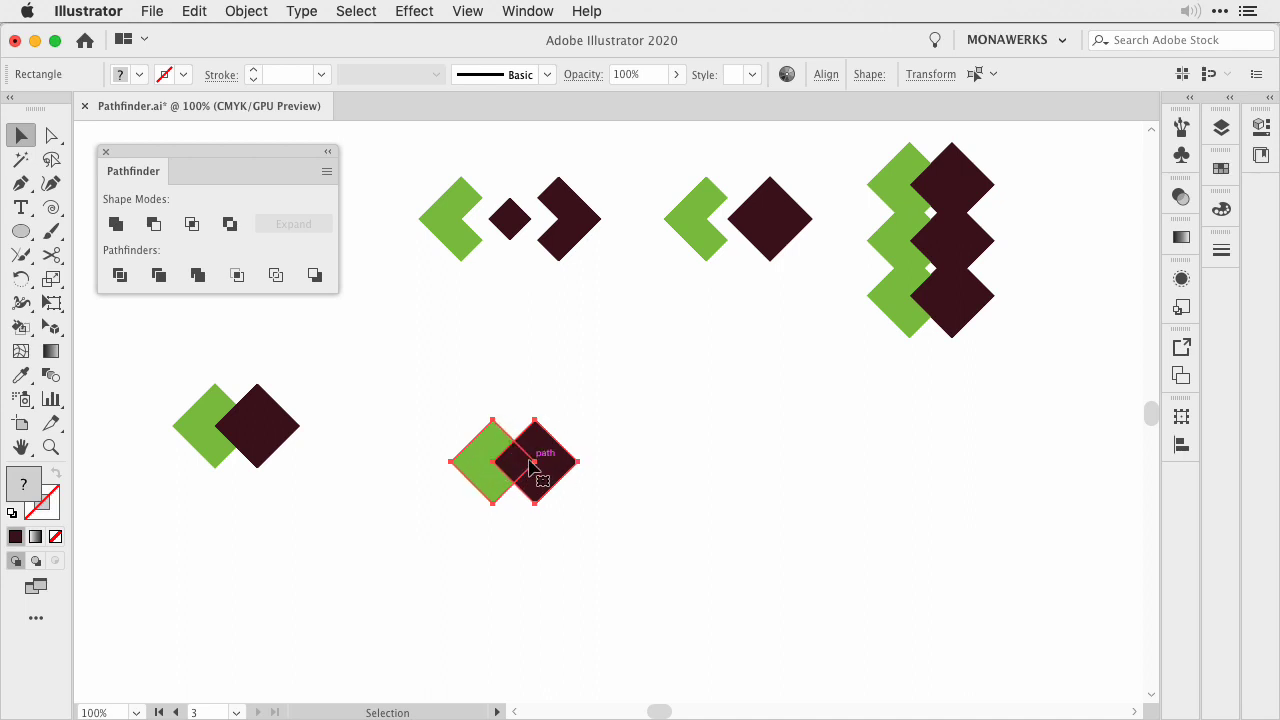
pyautogui.click(237, 280)
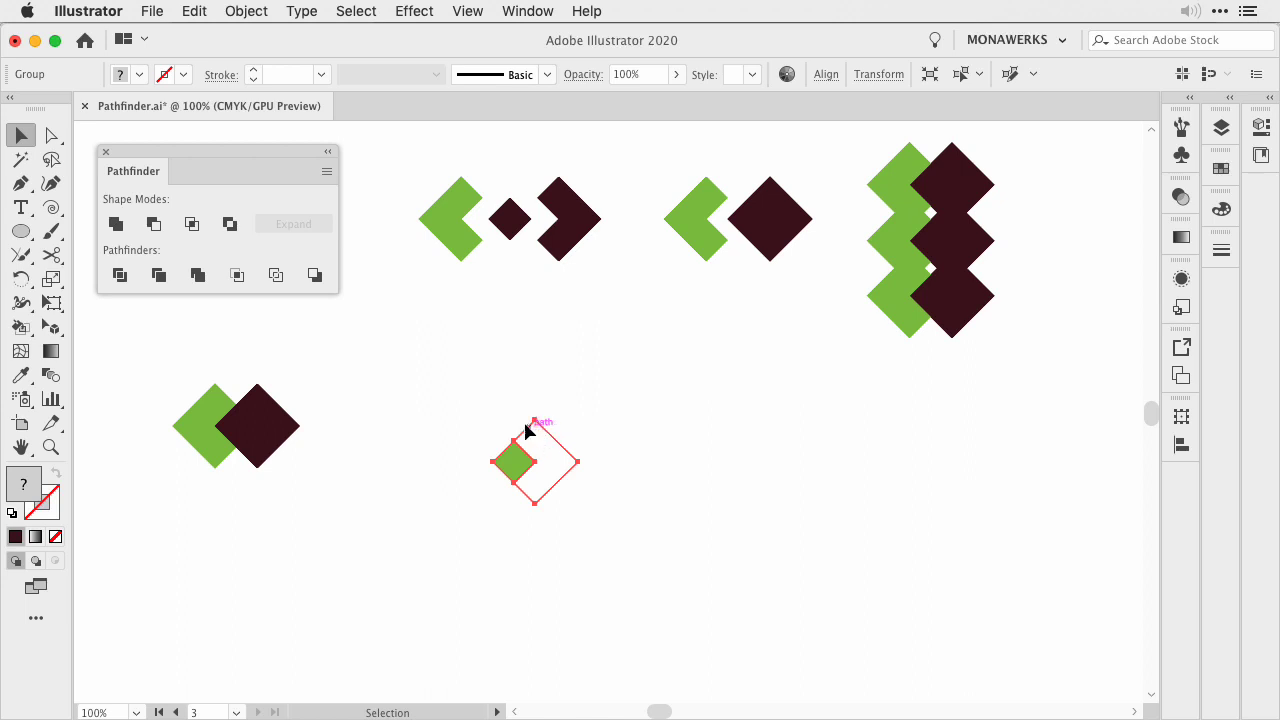
pyautogui.press('a')
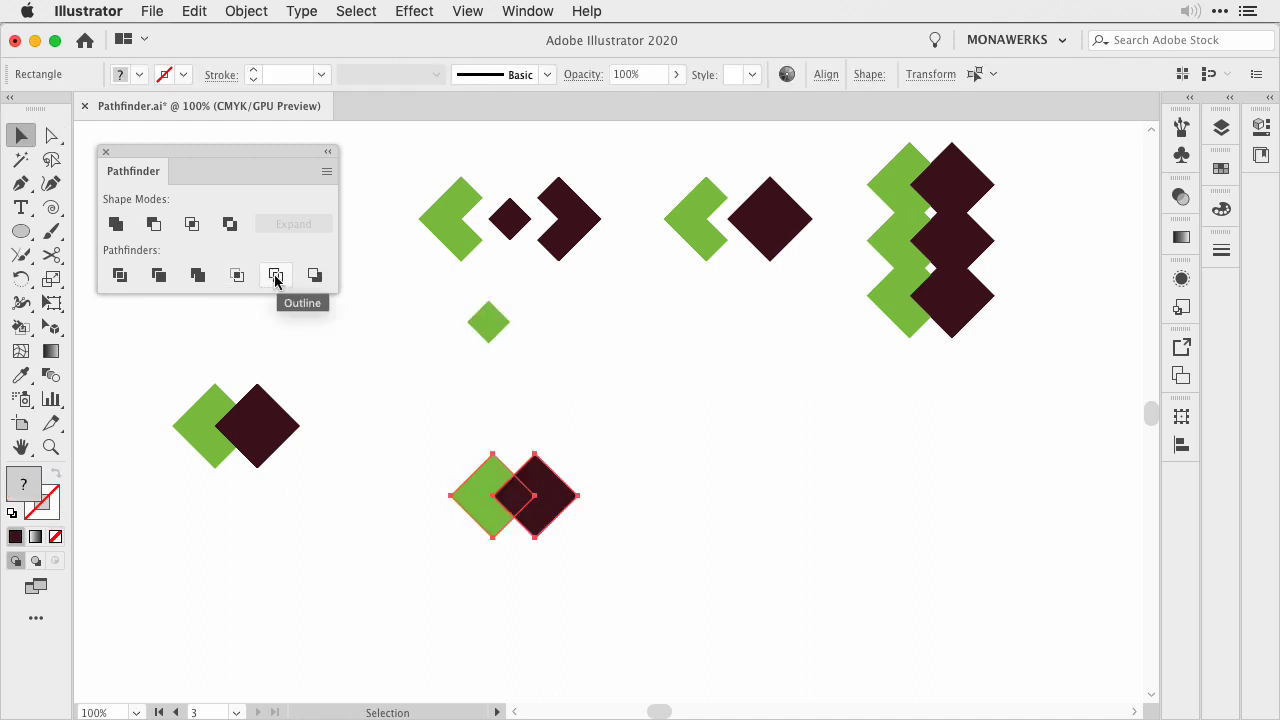
# Apply the Outline pathfinder to another diamond pair copy and set its stroke weight to 3 pt.
pyautogui.click(276, 277)
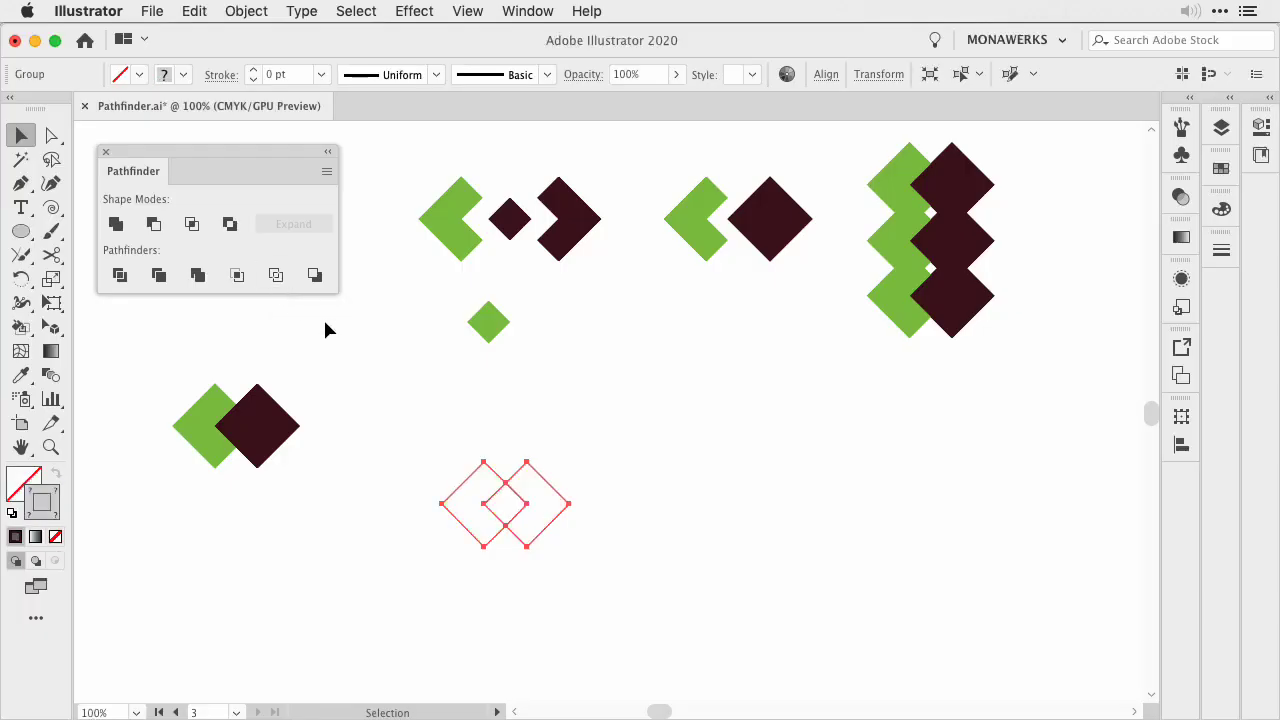
pyautogui.click(321, 76)
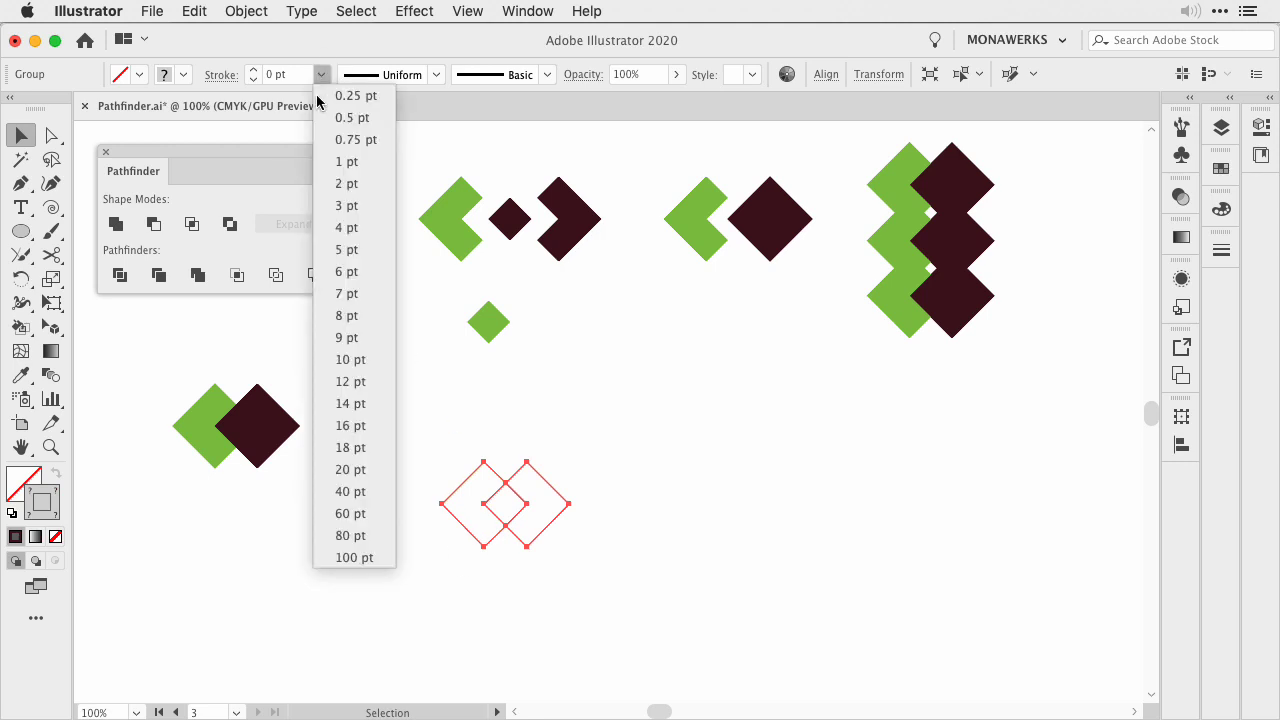
pyautogui.click(352, 205)
pyautogui.click(610, 479)
# Pull the outlined copy's green and dark line segments apart into separate open paths.
pyautogui.moveTo(427, 441); pyautogui.dragTo(576, 547)
pyautogui.click(565, 470)
pyautogui.moveTo(489, 468); pyautogui.dragTo(455, 472)
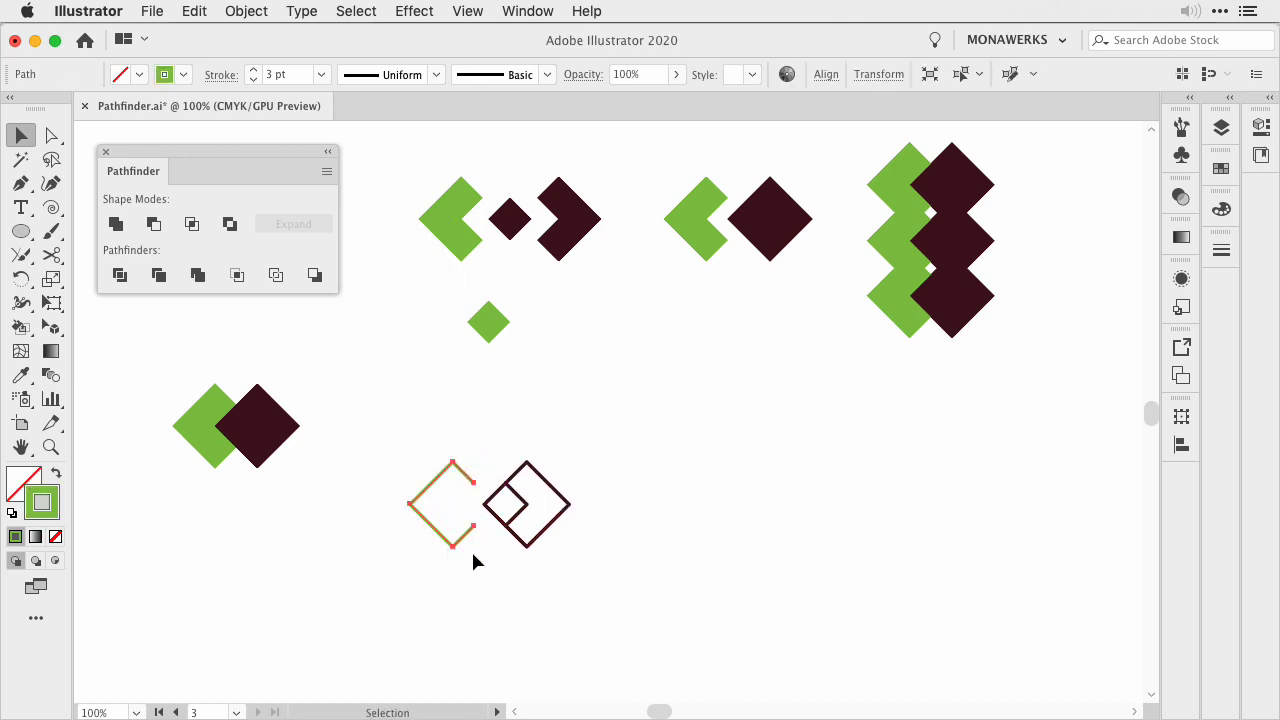
pyautogui.moveTo(543, 478)
pyautogui.mouseDown()
pyautogui.moveTo(564, 478)
pyautogui.moveTo(535, 500)
pyautogui.mouseUp()
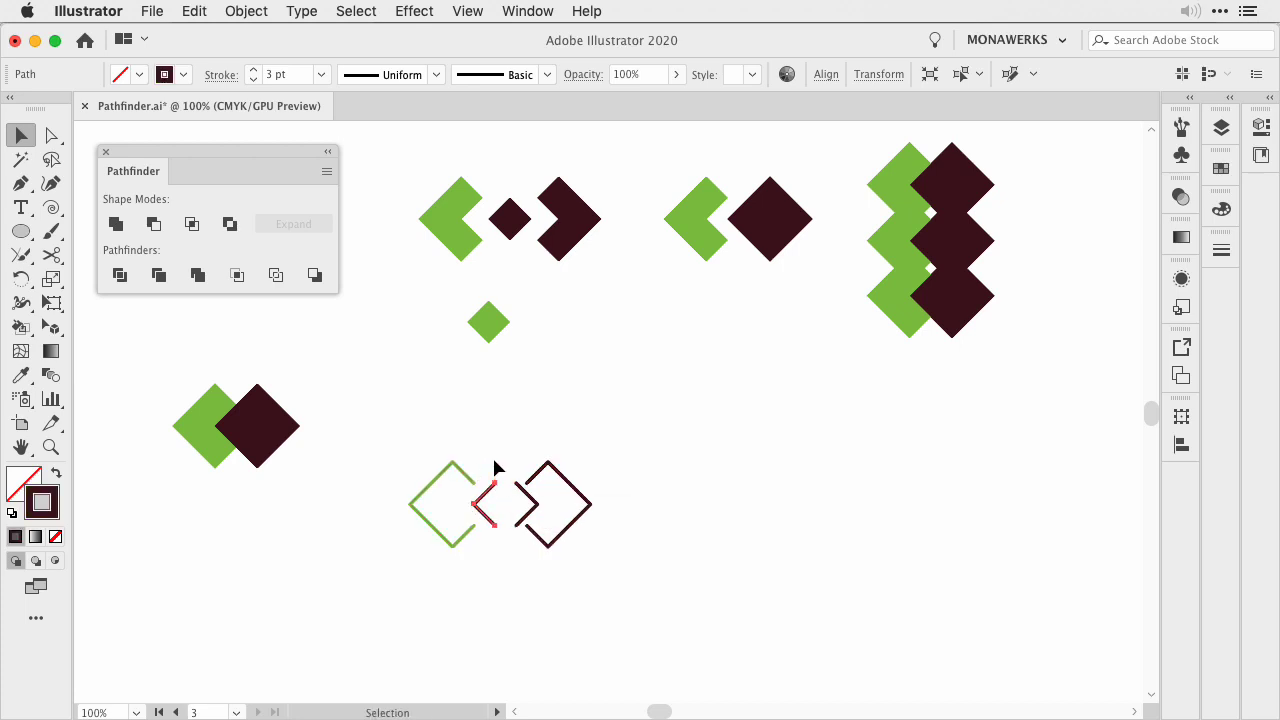
# Duplicate the original diamond pair, apply the Minus Back pathfinder to the copy, and select the resulting dark shape.
pyautogui.moveTo(163, 371); pyautogui.dragTo(312, 474)
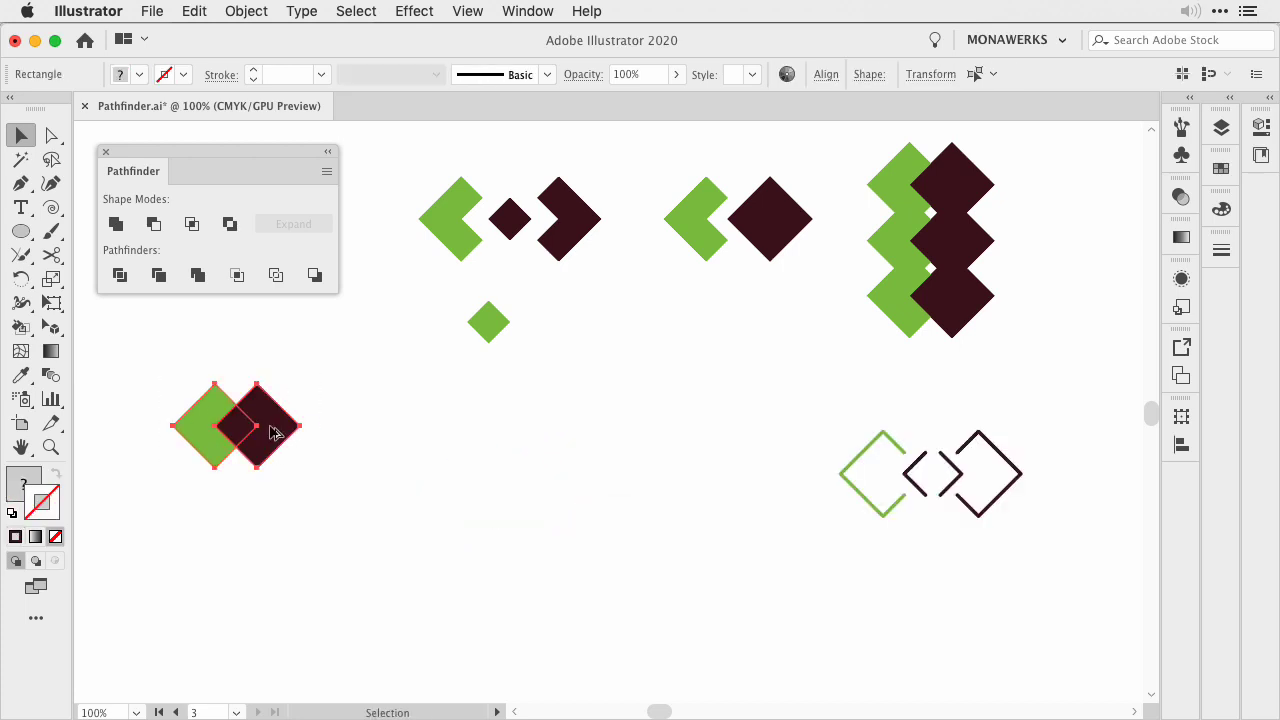
pyautogui.moveTo(276, 432); pyautogui.dragTo(554, 522)
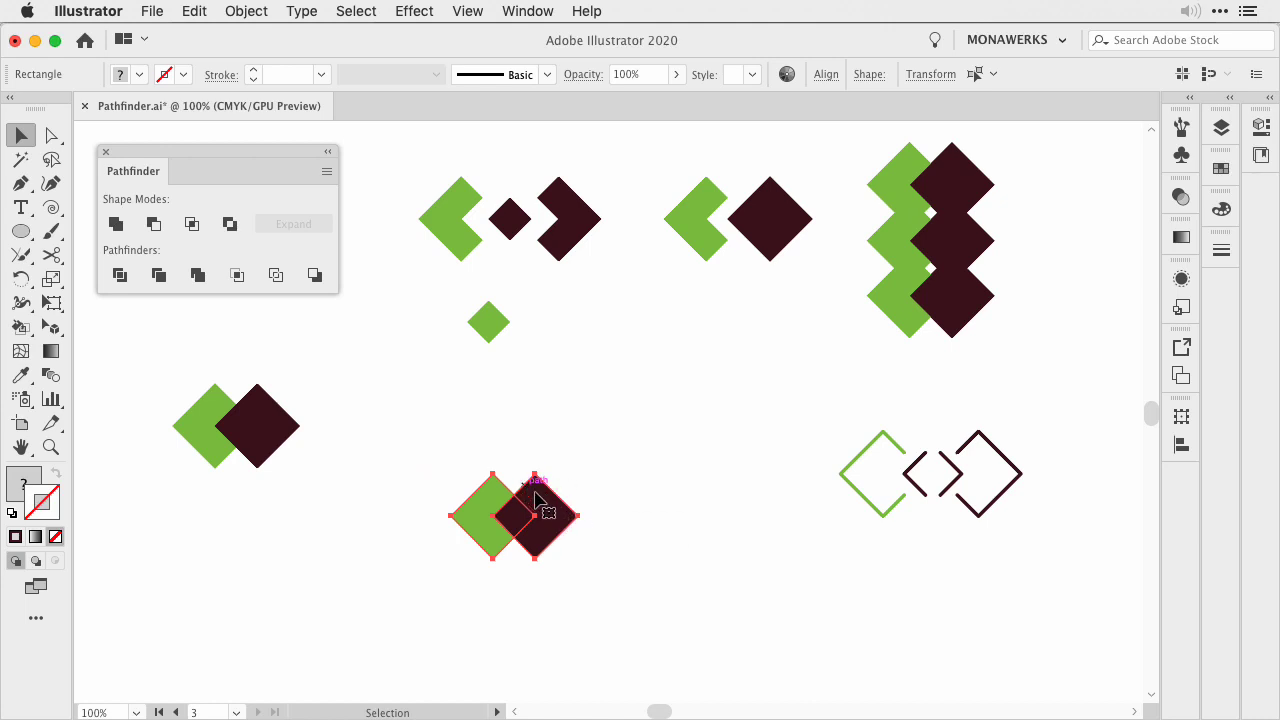
pyautogui.click(315, 275)
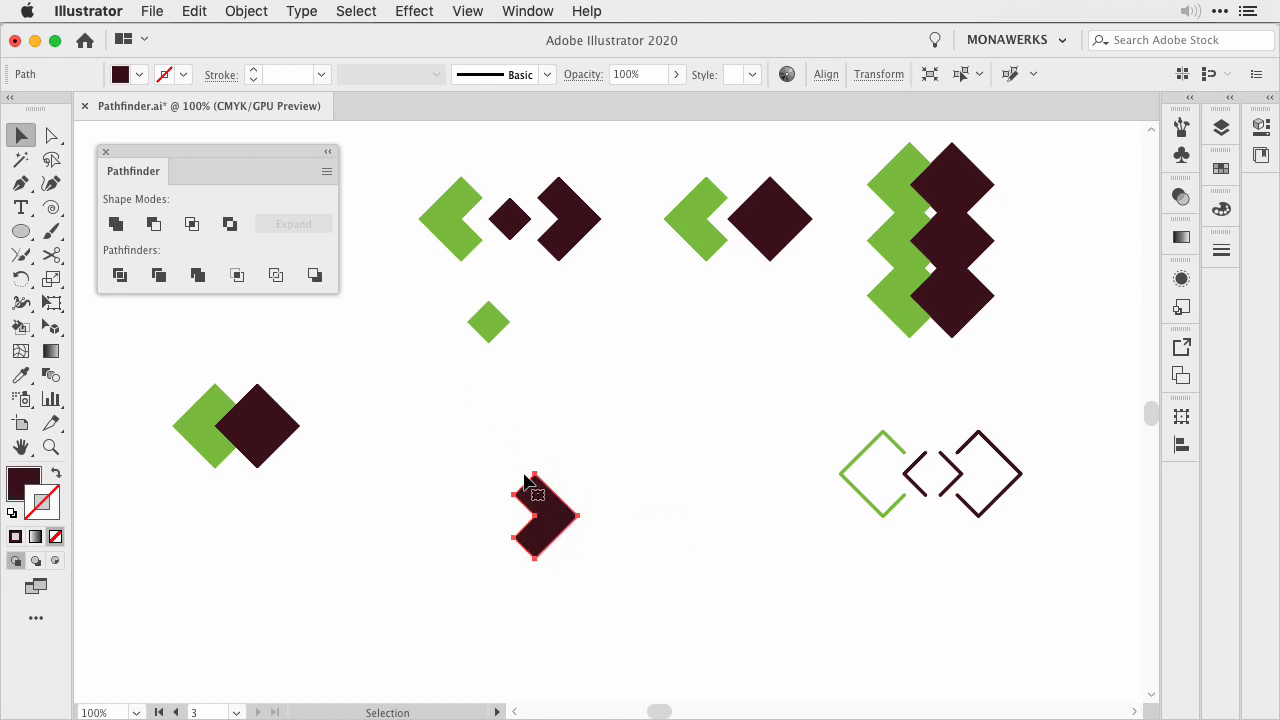
pyautogui.click(597, 553)
pyautogui.moveTo(433, 452); pyautogui.dragTo(510, 592)
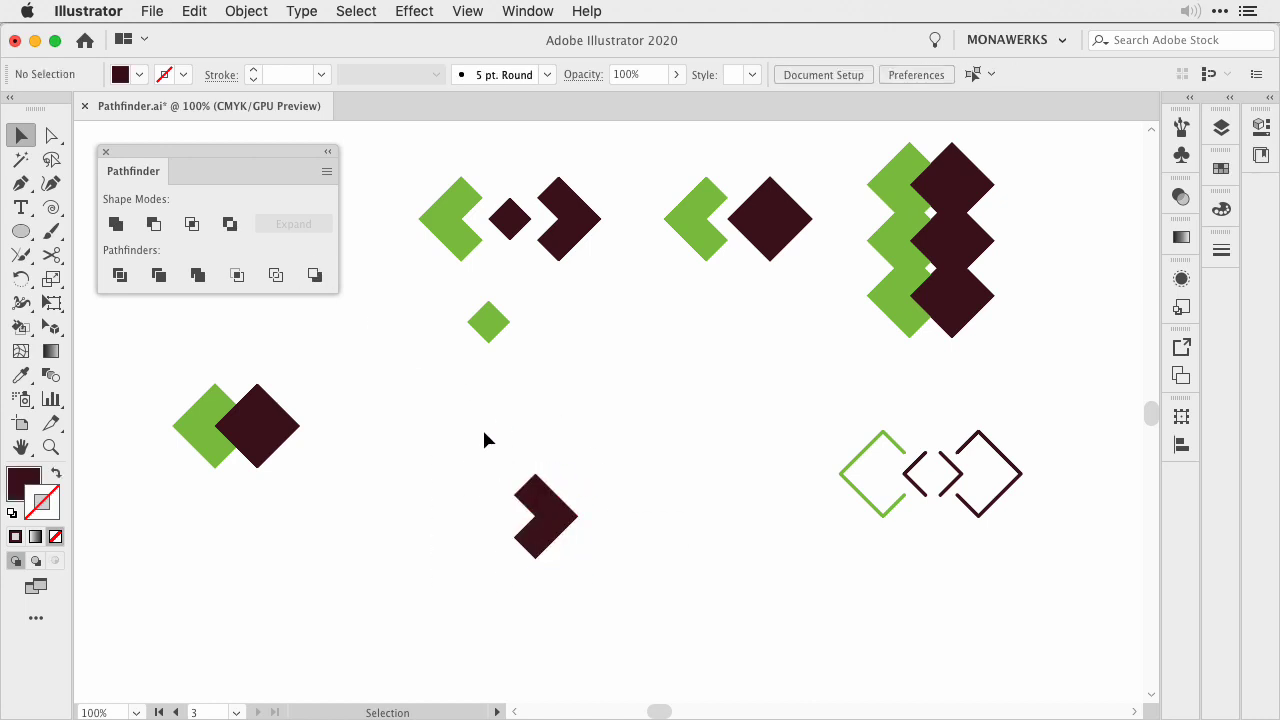
pyautogui.click(553, 538)
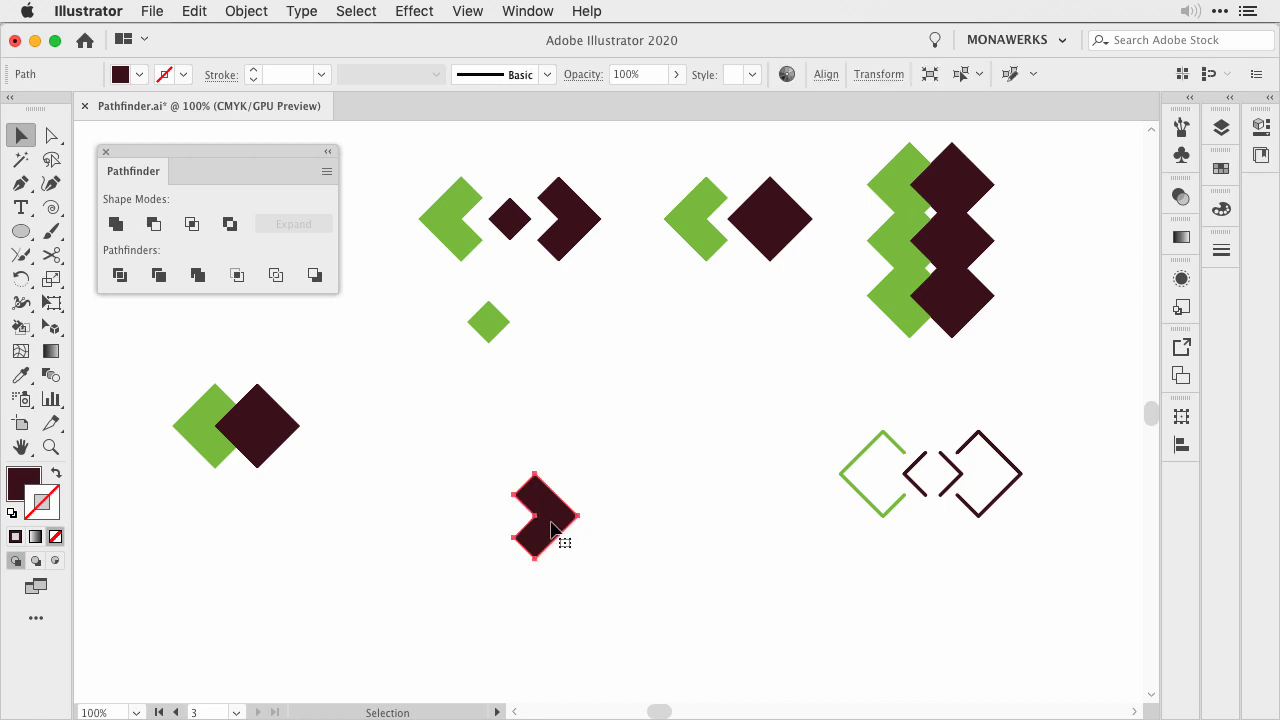